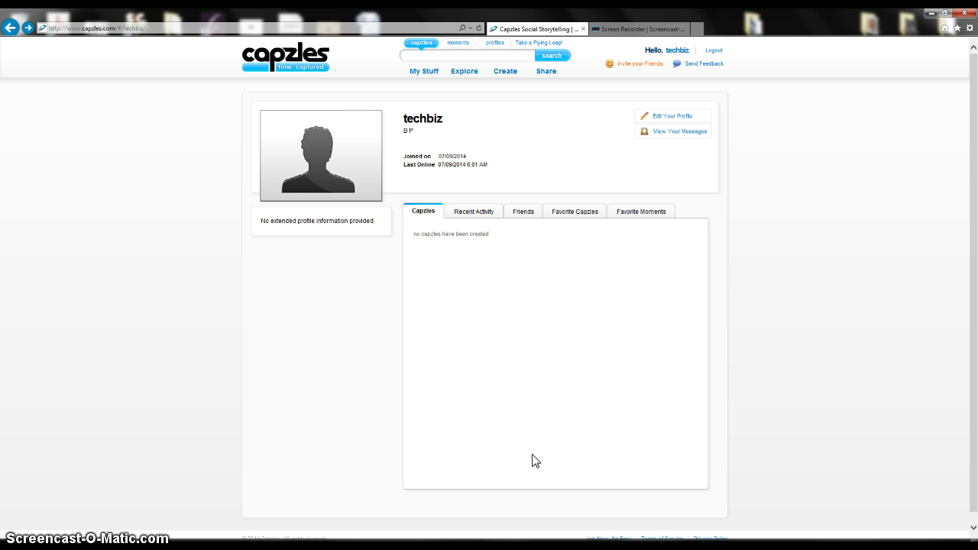
Create a new Untitled Capzle from the Create menu's New Capzle entry
click(563, 459)
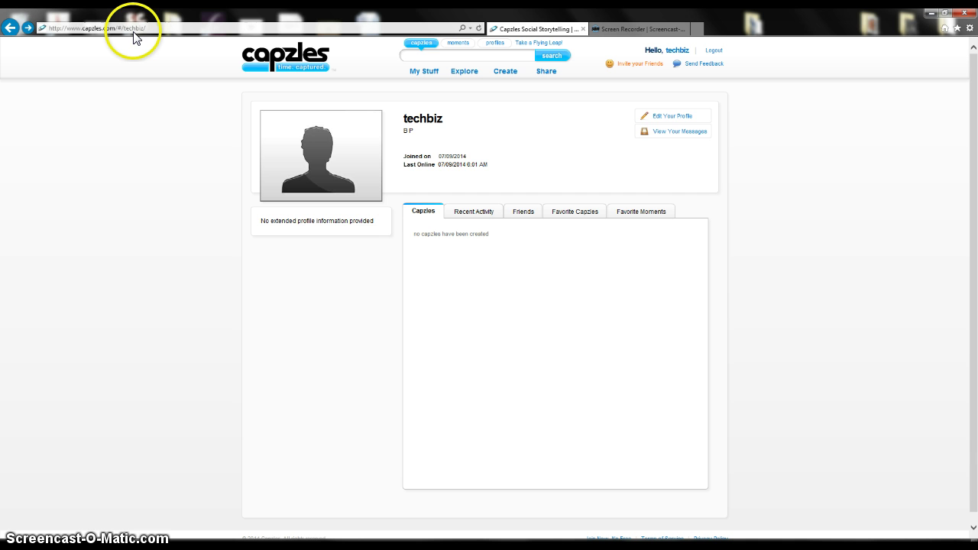
click(111, 33)
click(257, 18)
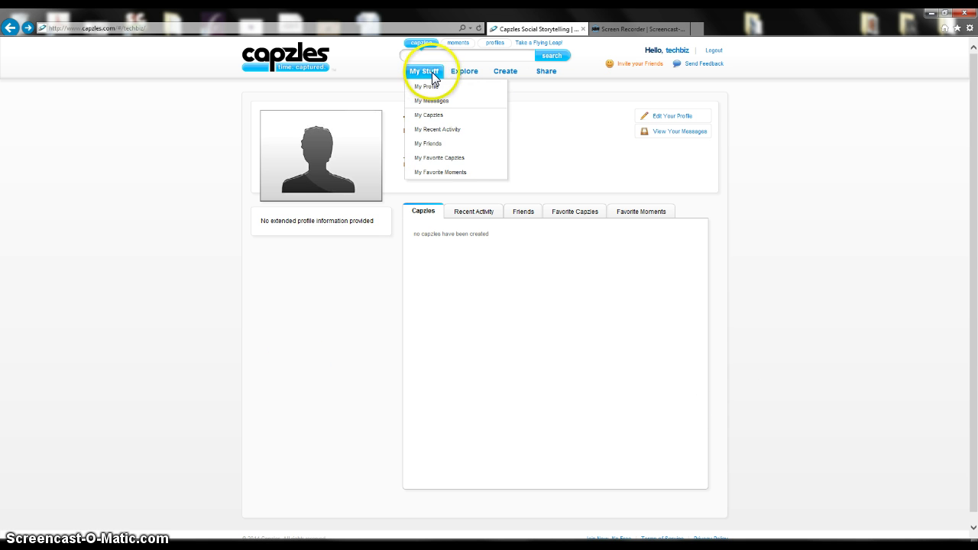
mouse_move(548, 74)
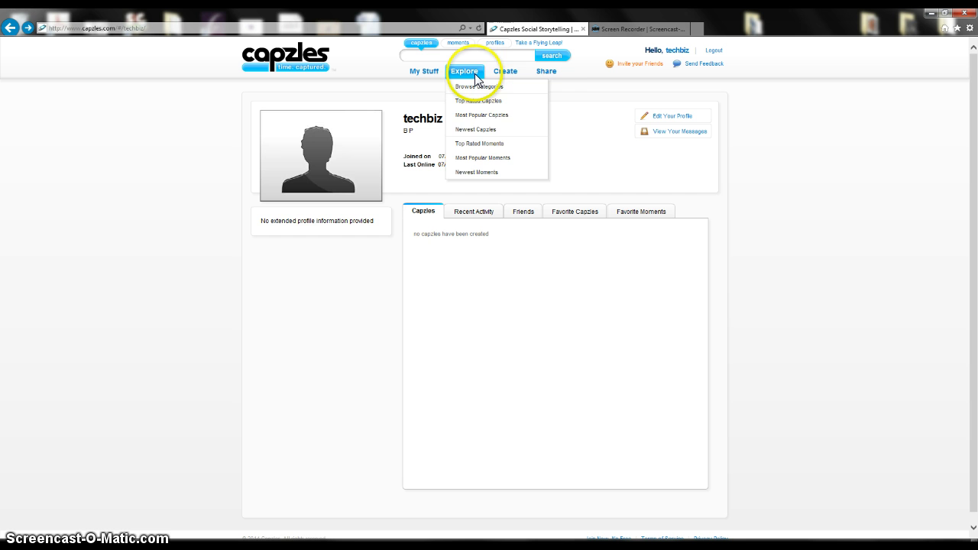
mouse_move(502, 77)
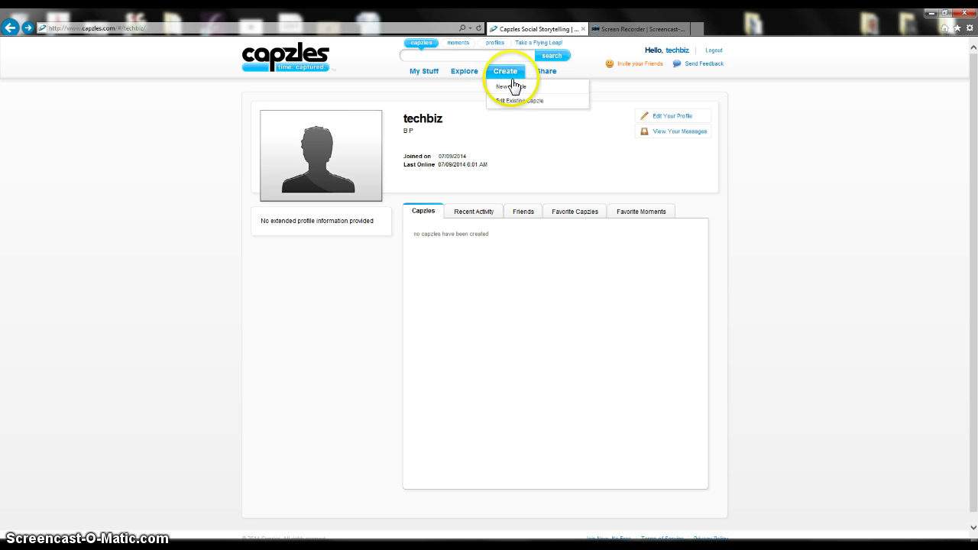
click(514, 88)
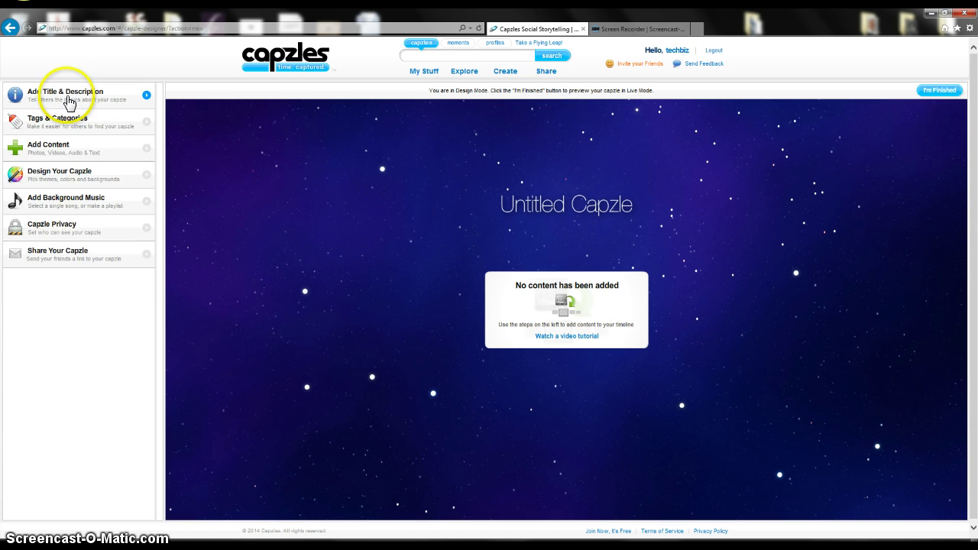
Replace the Untitled Capzle title with 'Graphic Design Portfolio'
click(67, 99)
drag(61, 127, 9, 127)
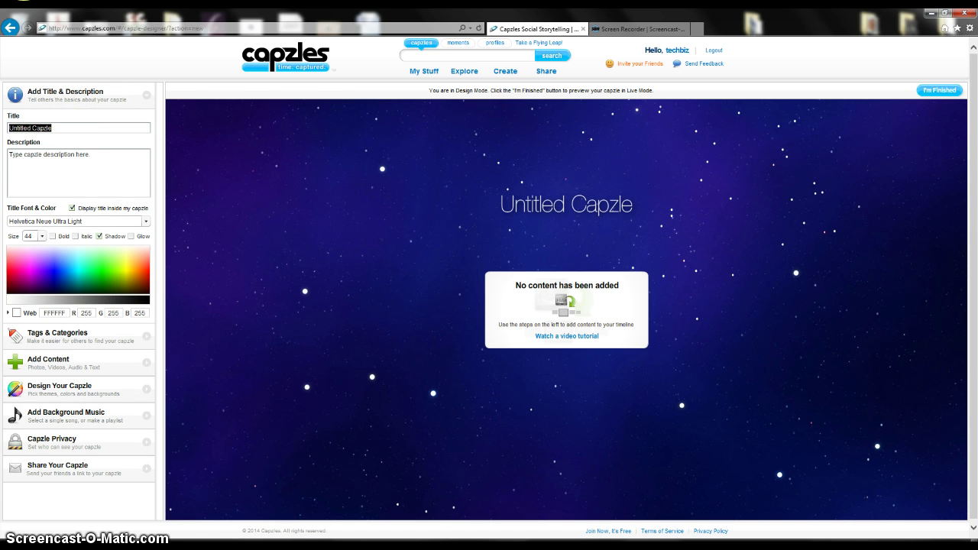
click(414, 134)
text(gr)
key(BackSpace)
key(BackSpace)
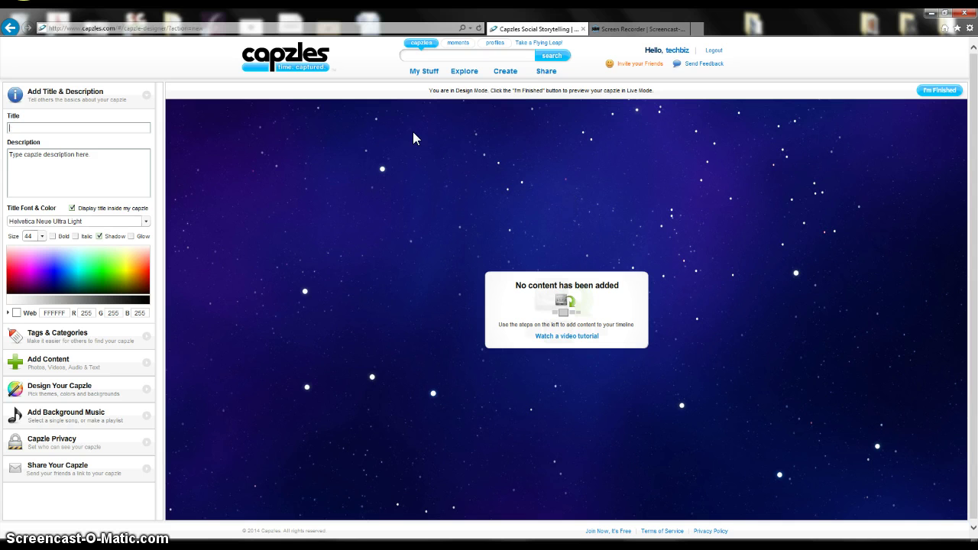
text(Graphic Des)
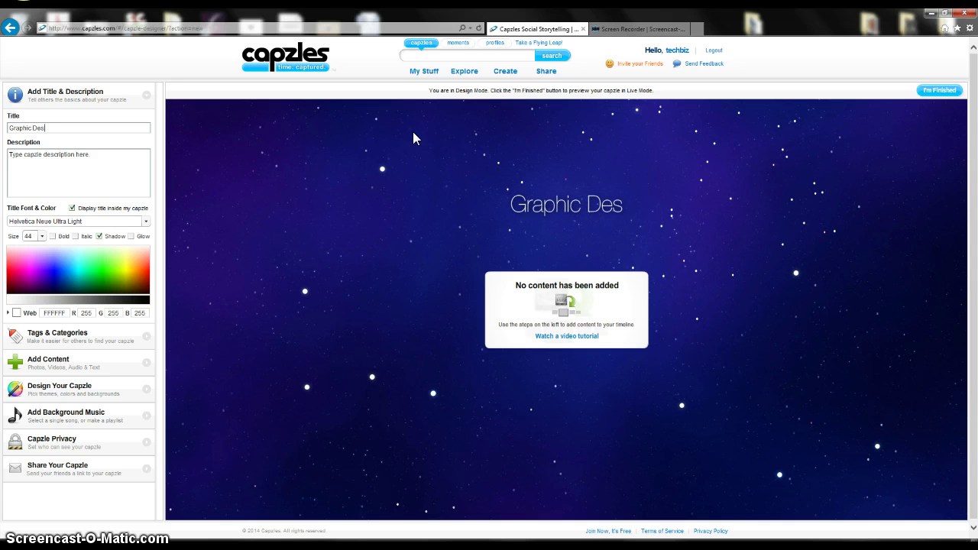
text(ign Portfolo)
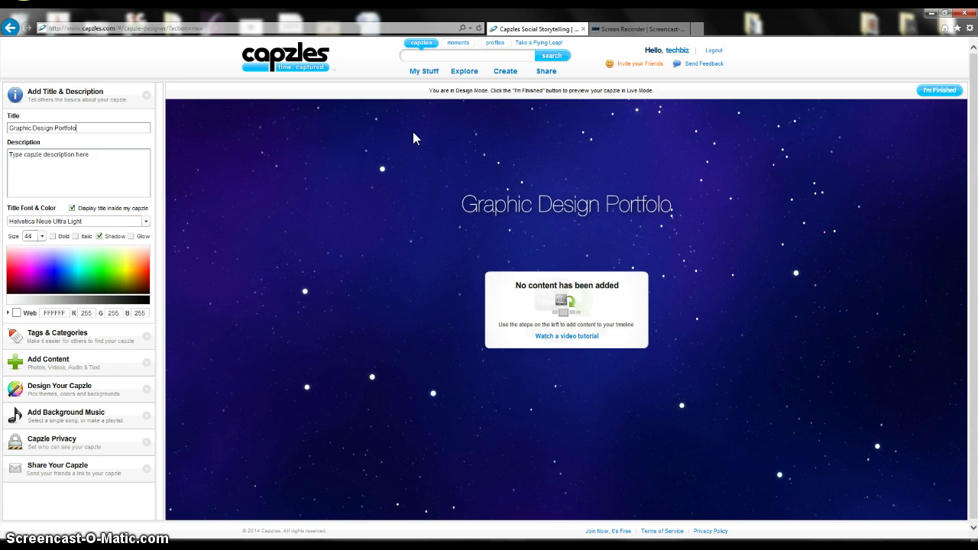
key(BackSpace)
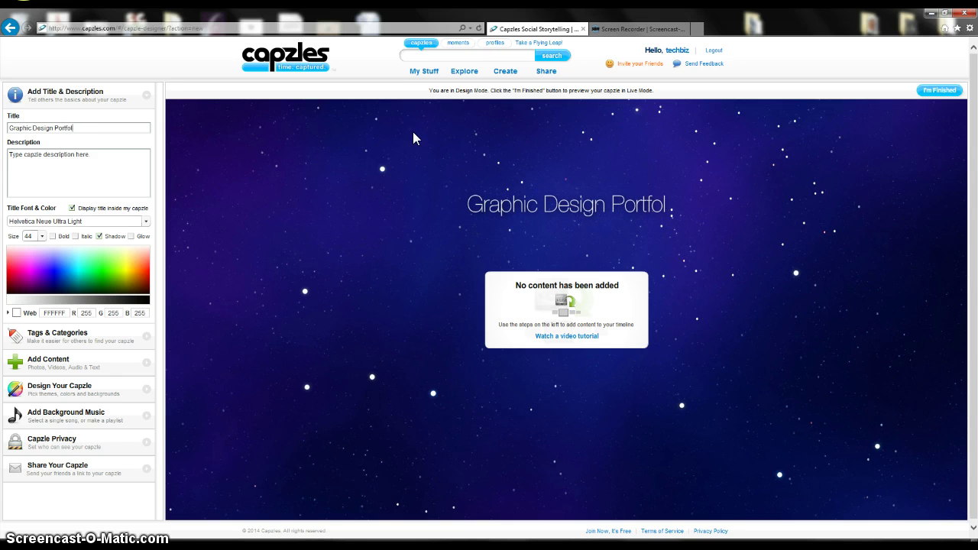
text(io)
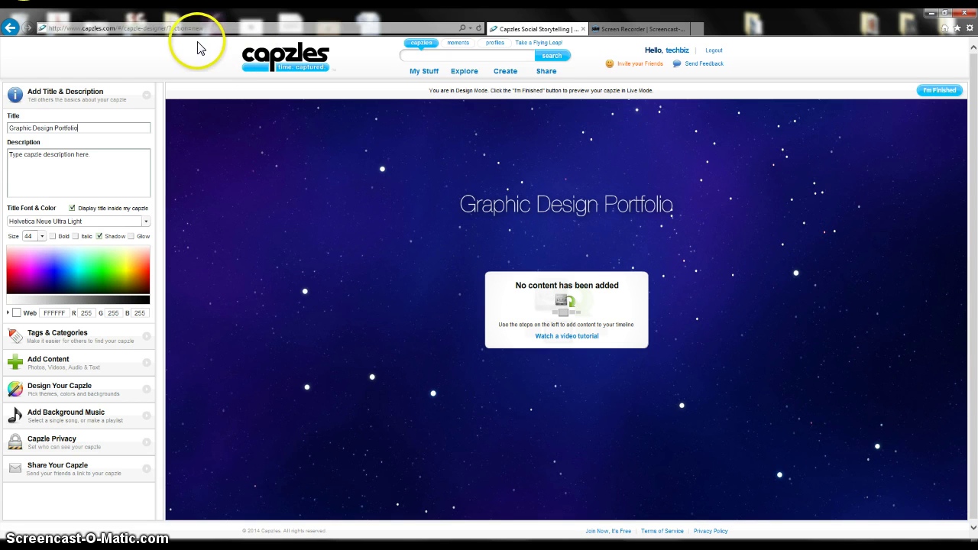
Set the description to 'Here is some of my work from this term.' and keep Helvetica Neue Ultra Light
click(26, 175)
click(78, 151)
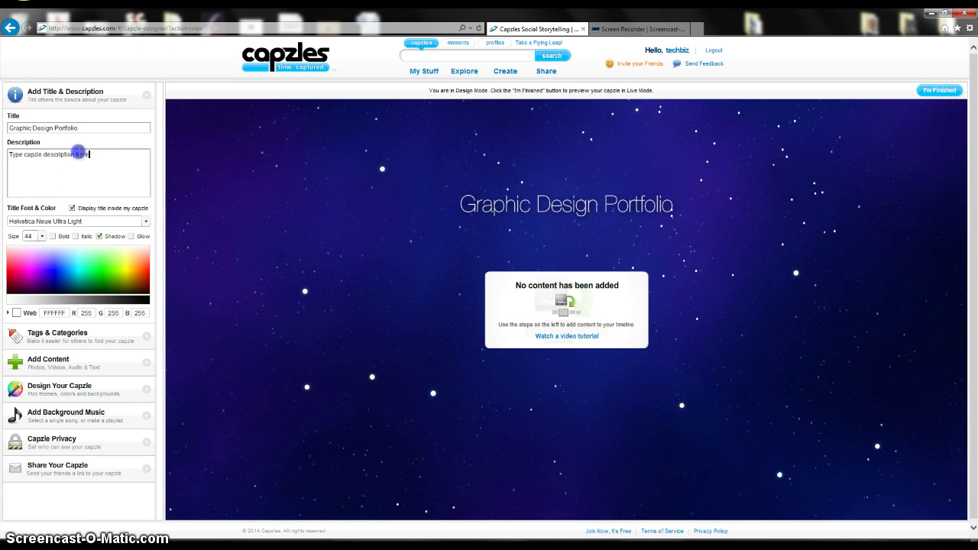
triple_click(78, 152)
text(Here is some of)
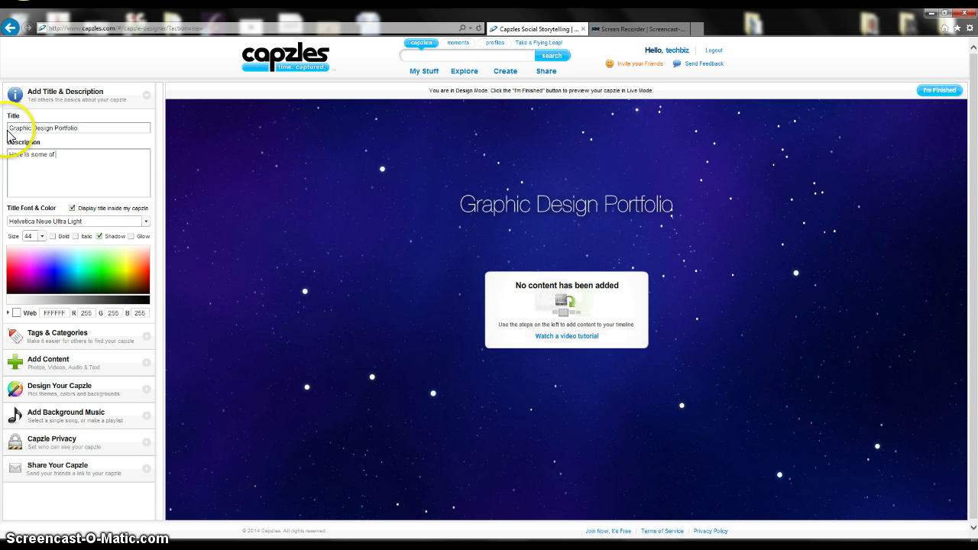
text( my work from this term.)
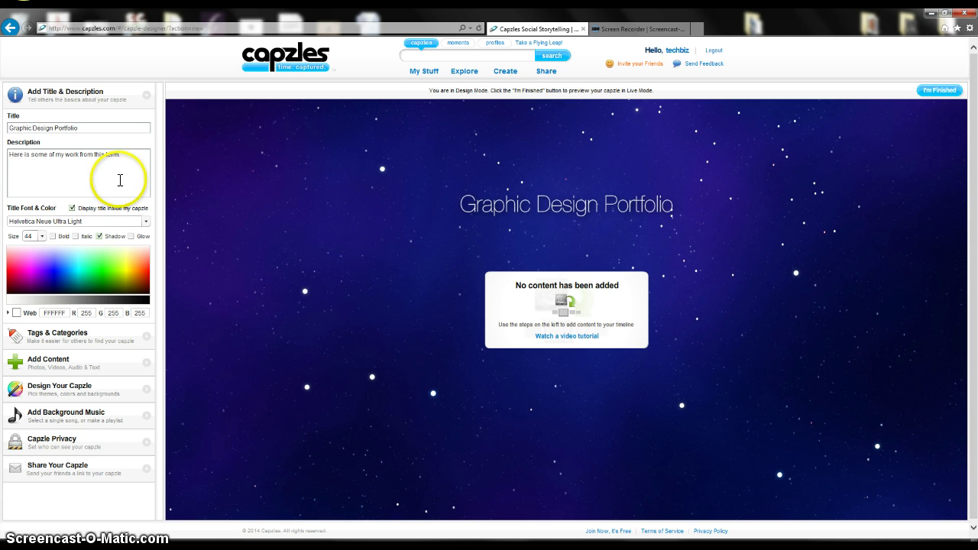
click(98, 221)
click(118, 107)
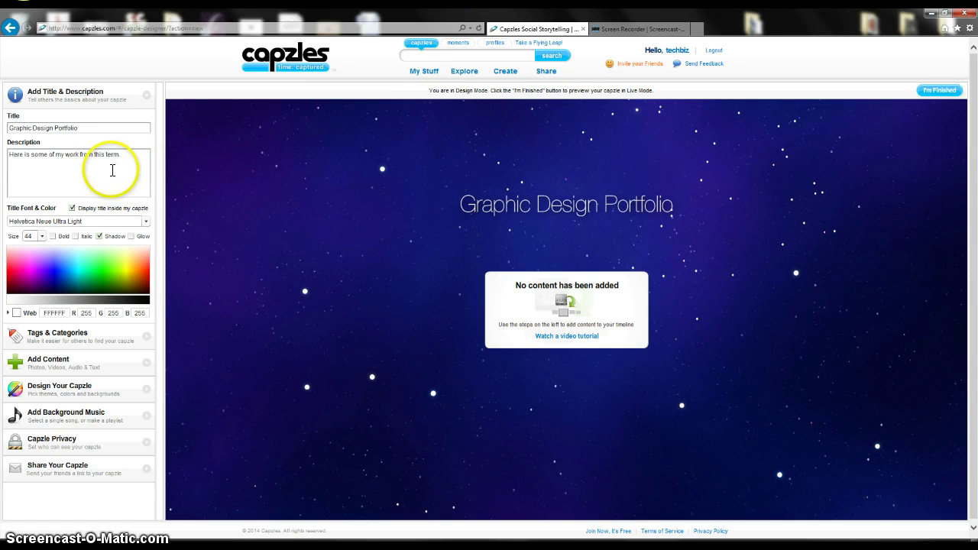
click(38, 102)
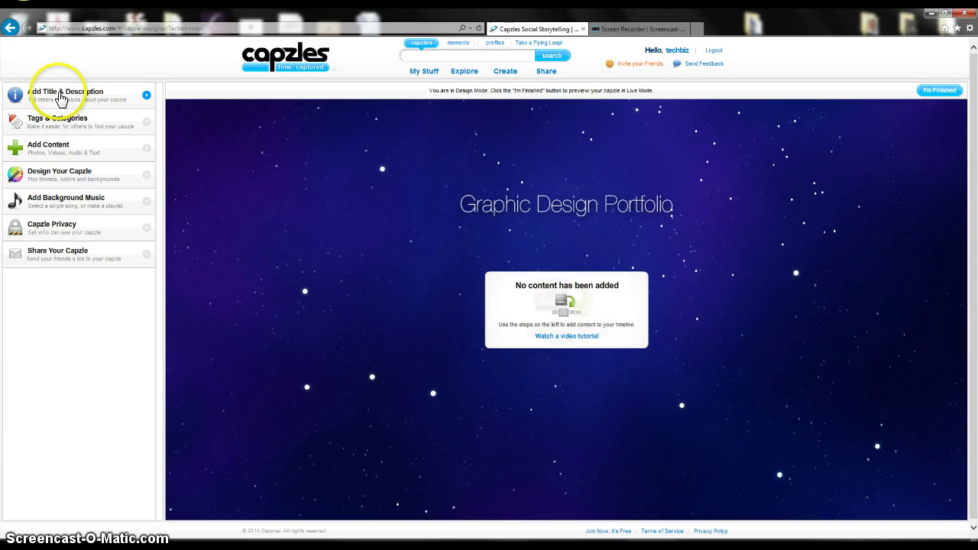
Add the tag 'graphic design' and pick the Art & Design › Digital category
click(98, 120)
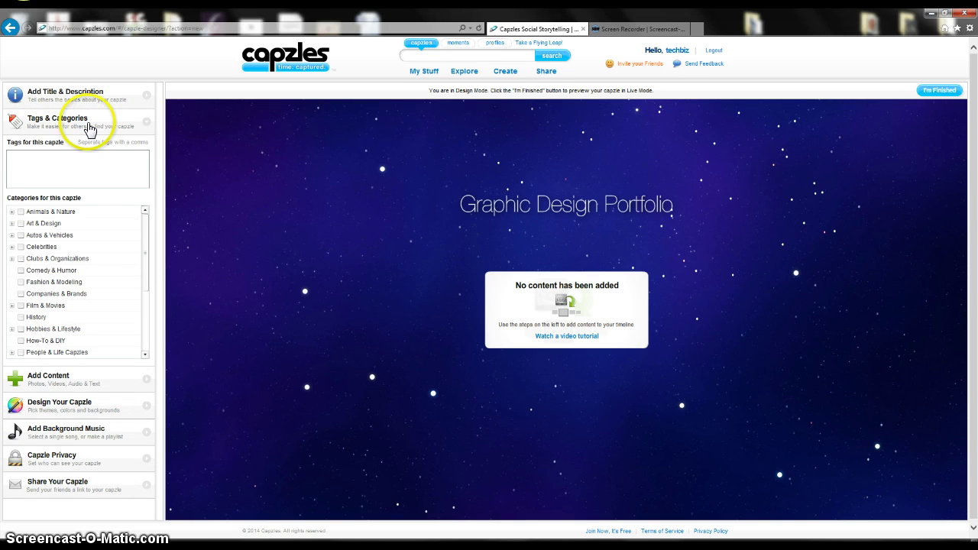
click(59, 157)
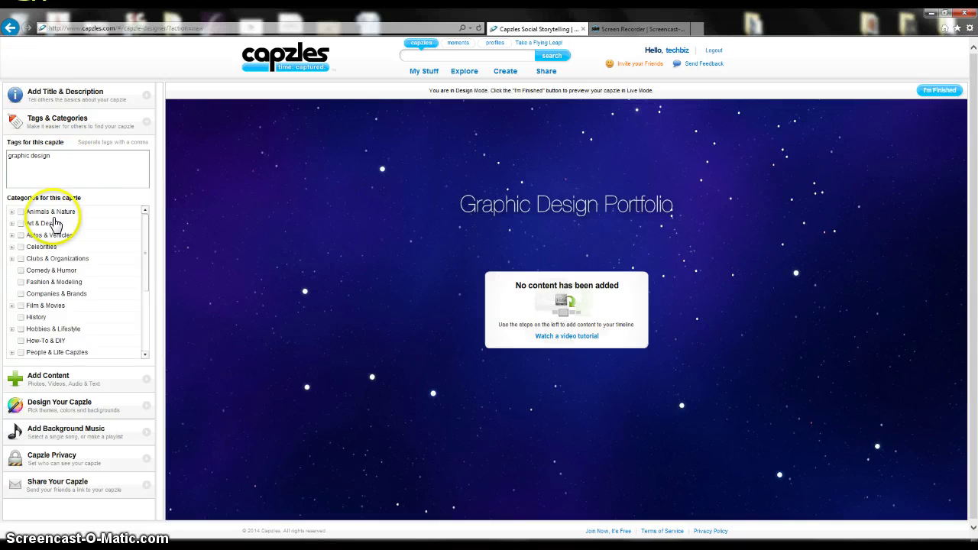
click(21, 223)
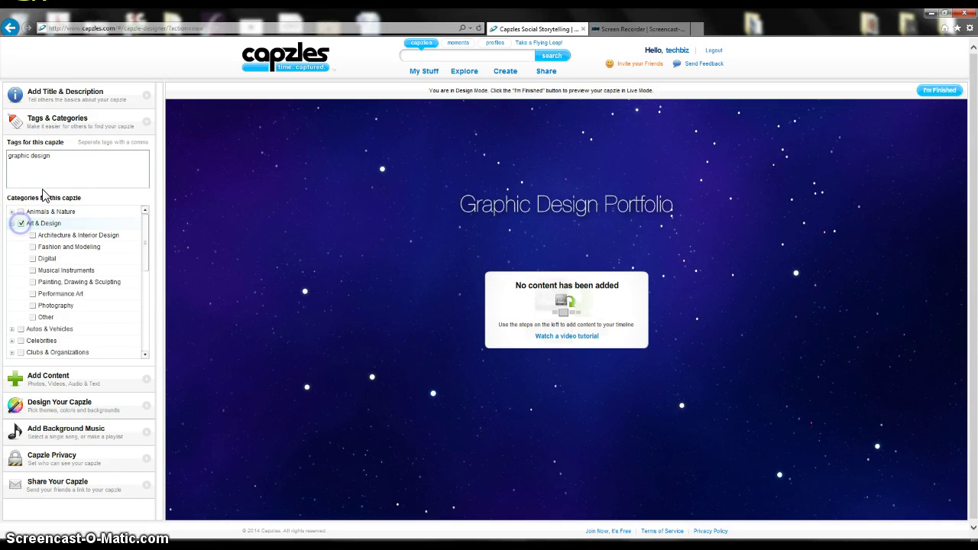
click(32, 259)
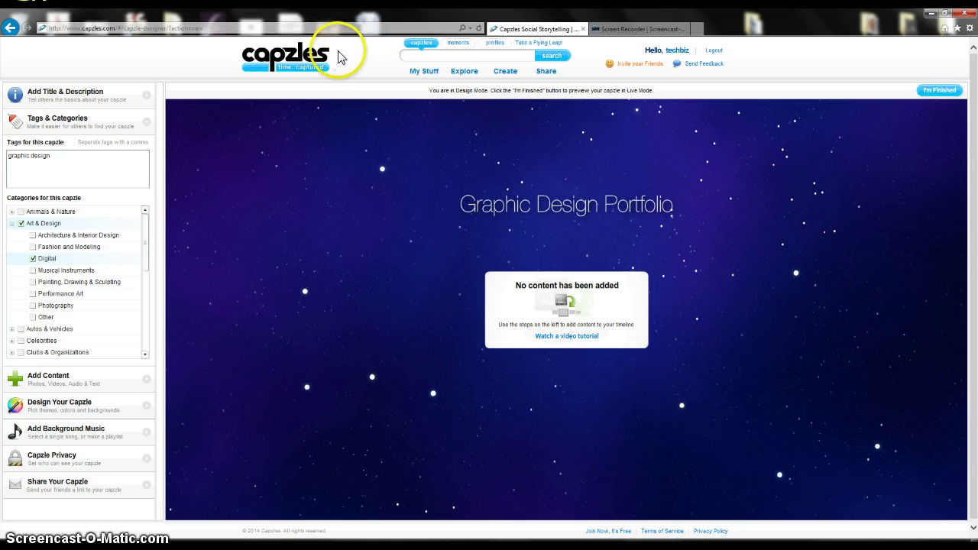
click(153, 222)
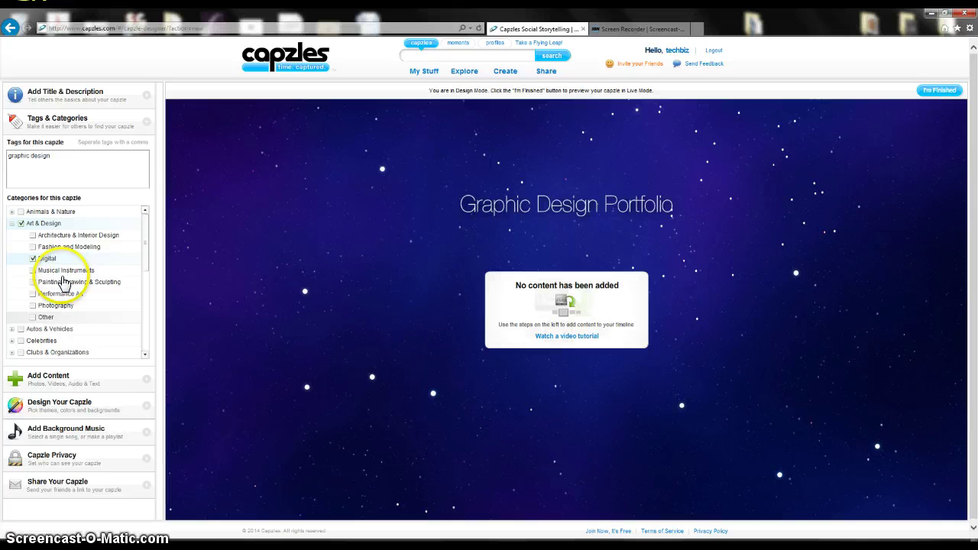
click(81, 122)
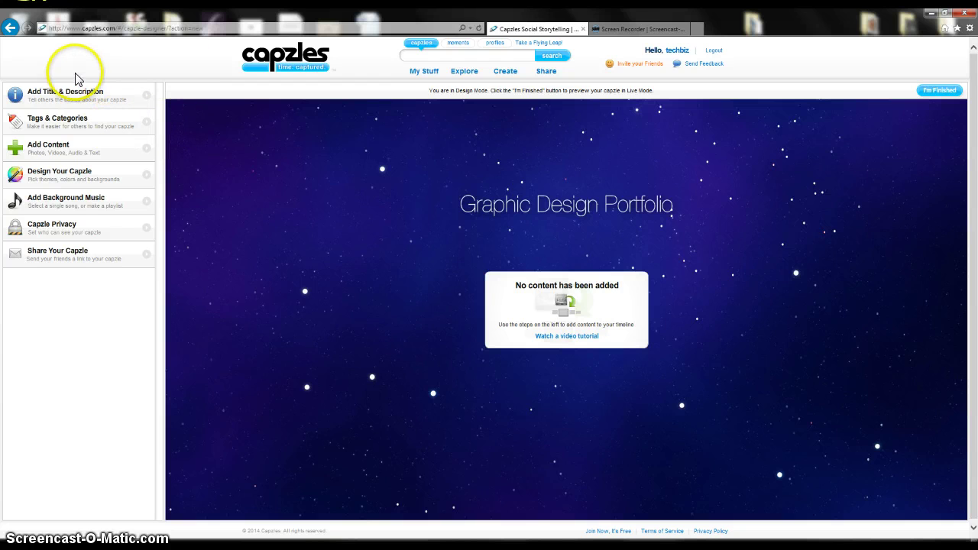
Start uploading timeline content from files on the computer
click(61, 146)
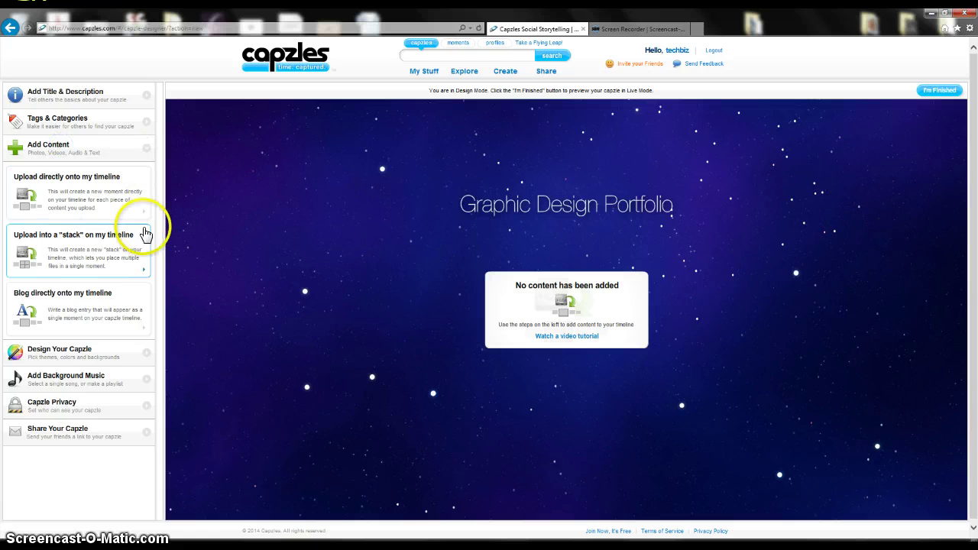
click(69, 193)
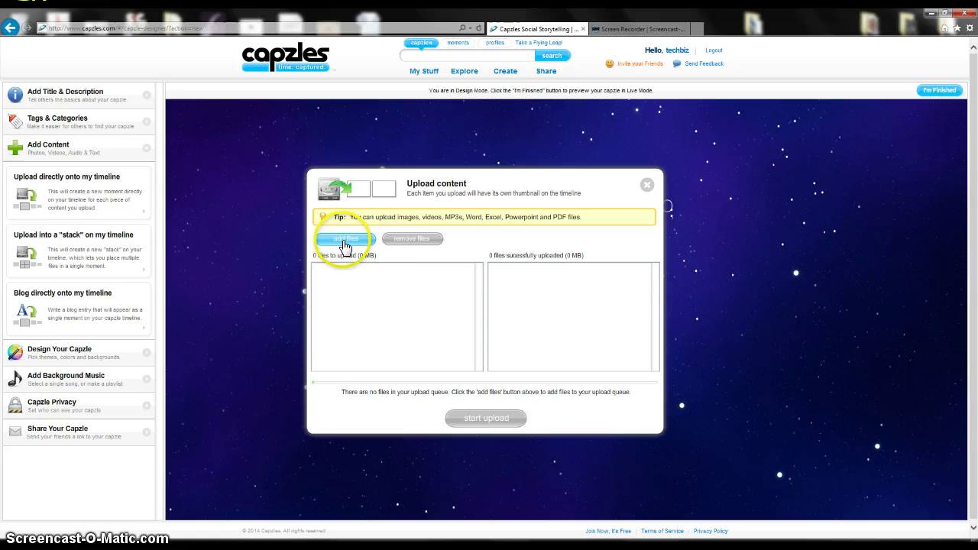
click(345, 242)
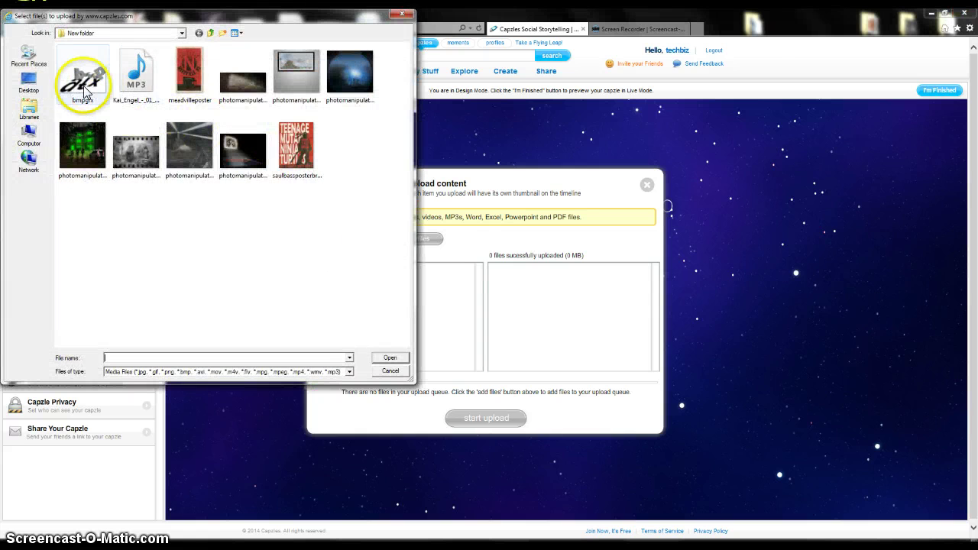
Select bmpgfx, meadvilleposter, seven photomanipulation images and saulbassposter, and confirm them for upload
click(85, 90)
ctrl+click(185, 78)
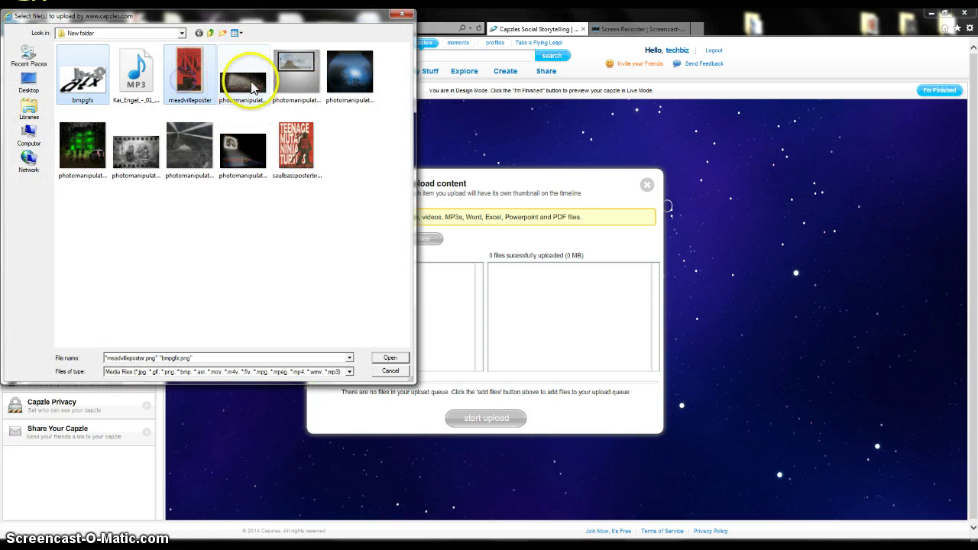
ctrl+click(252, 88)
ctrl+click(297, 75)
ctrl+click(351, 71)
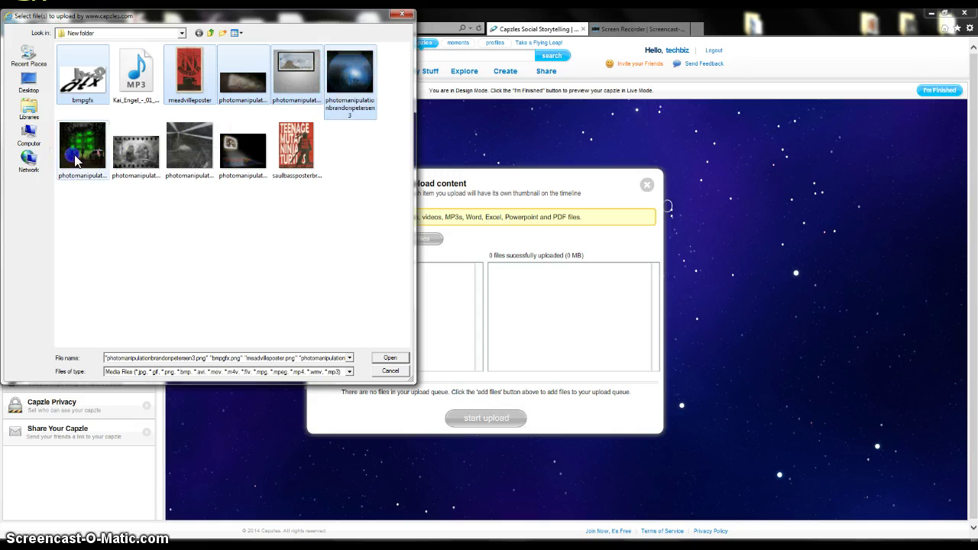
ctrl+click(75, 159)
ctrl+click(131, 152)
ctrl+click(185, 150)
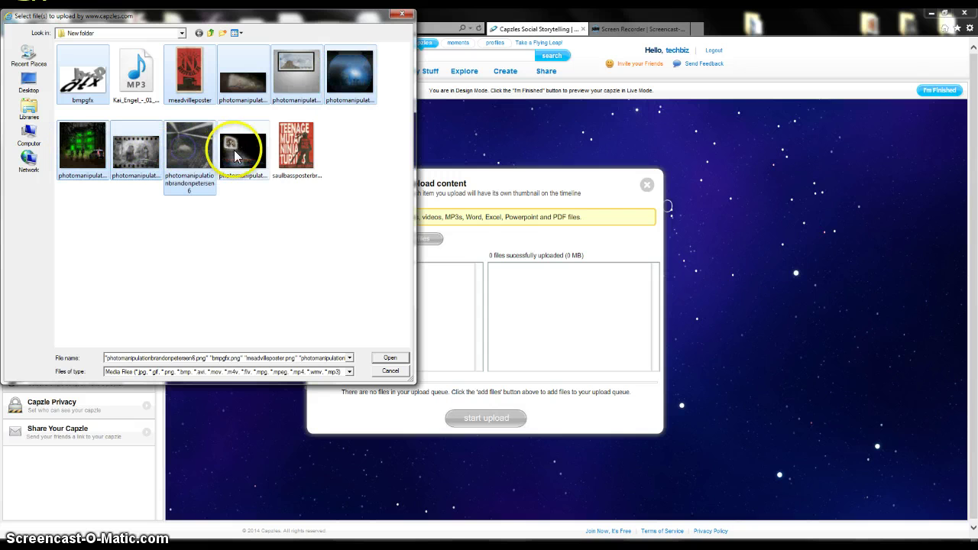
ctrl+click(236, 157)
ctrl+click(296, 149)
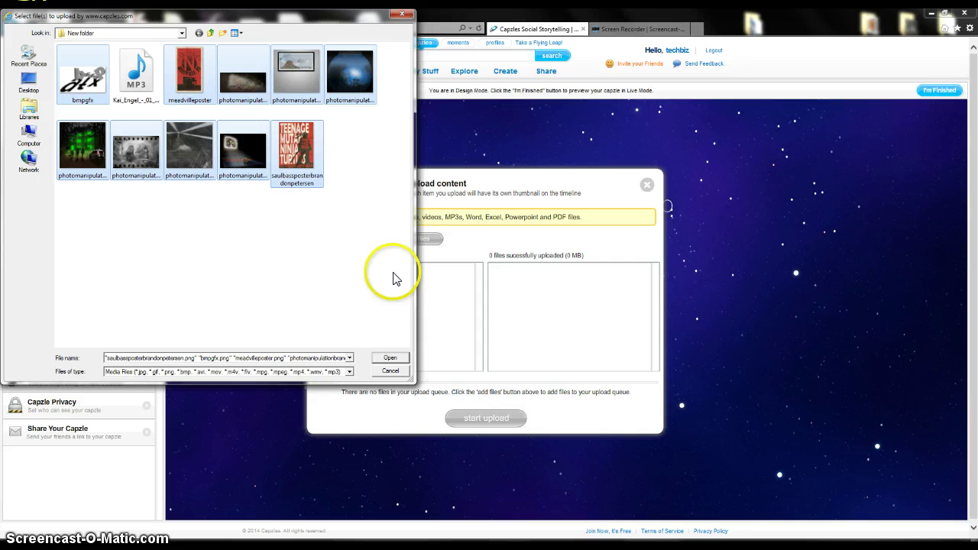
click(390, 357)
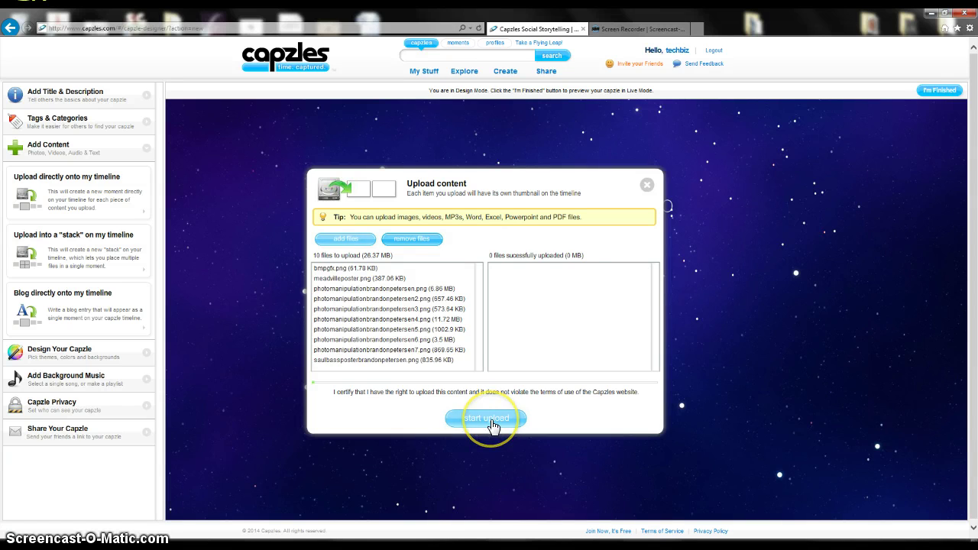
Upload the ten queued images so they appear as dated, public moments on the timeline
click(493, 425)
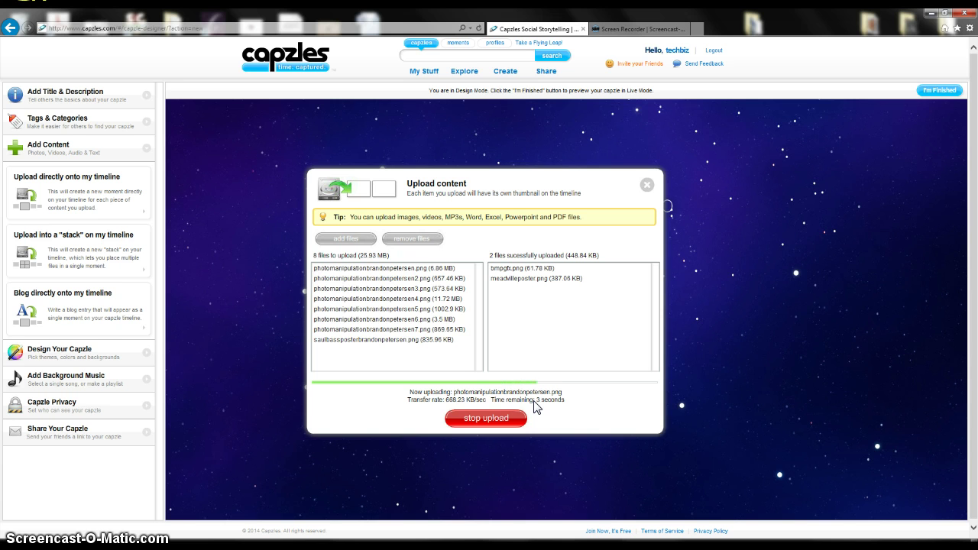
click(532, 406)
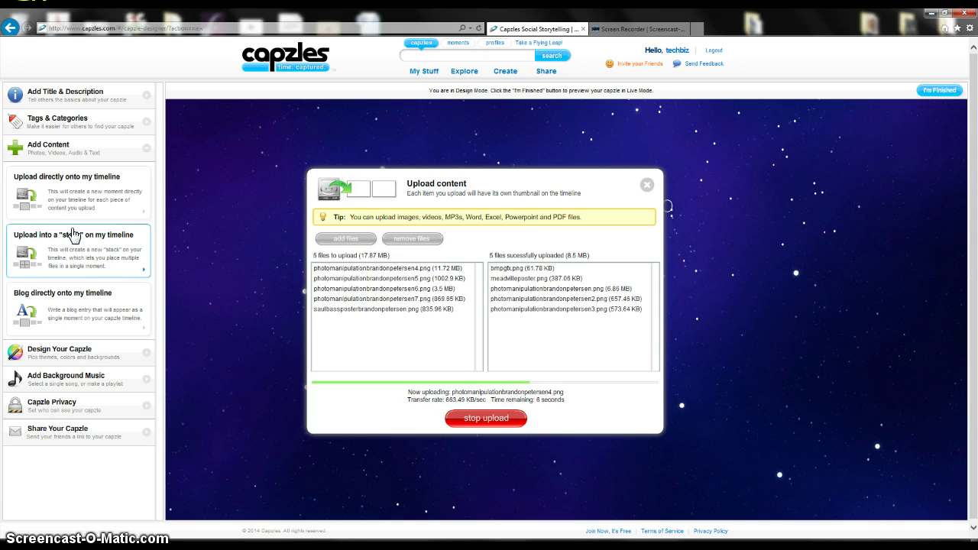
click(70, 188)
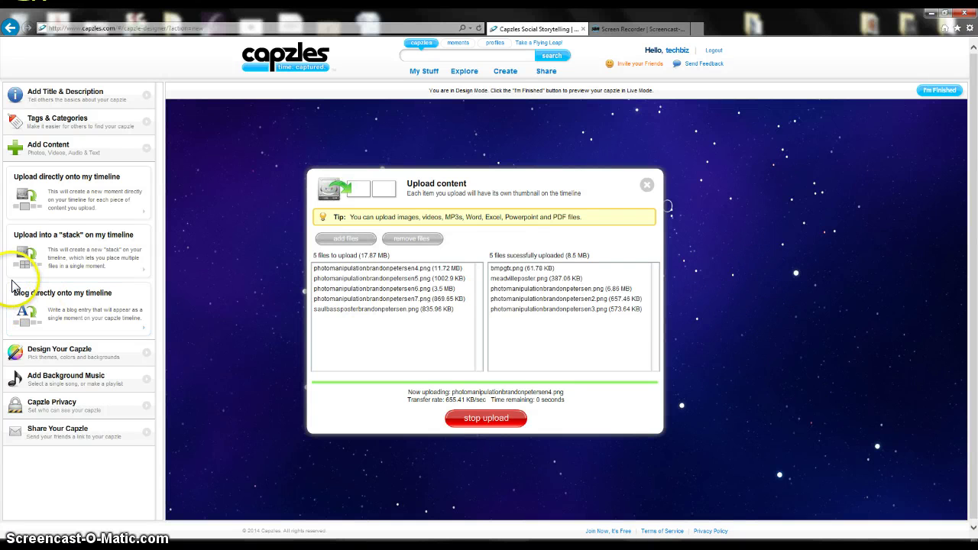
click(67, 259)
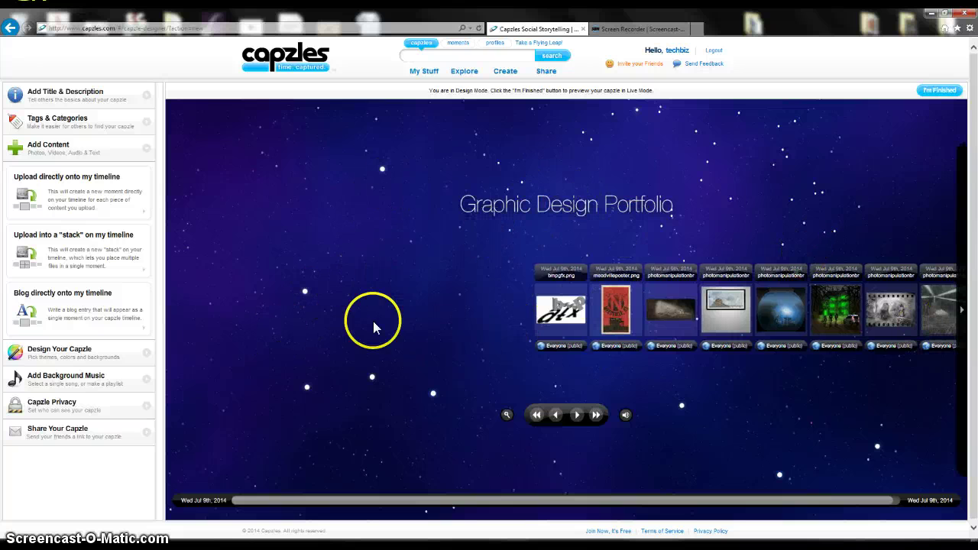
Move the meadvilleposter moment to third place on the timeline and show the theme choices
drag(609, 308, 697, 308)
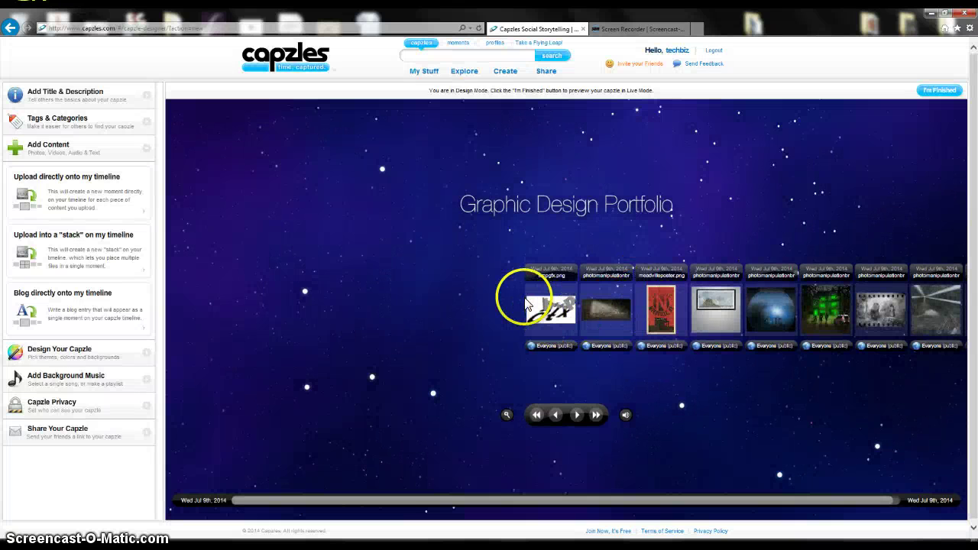
click(96, 149)
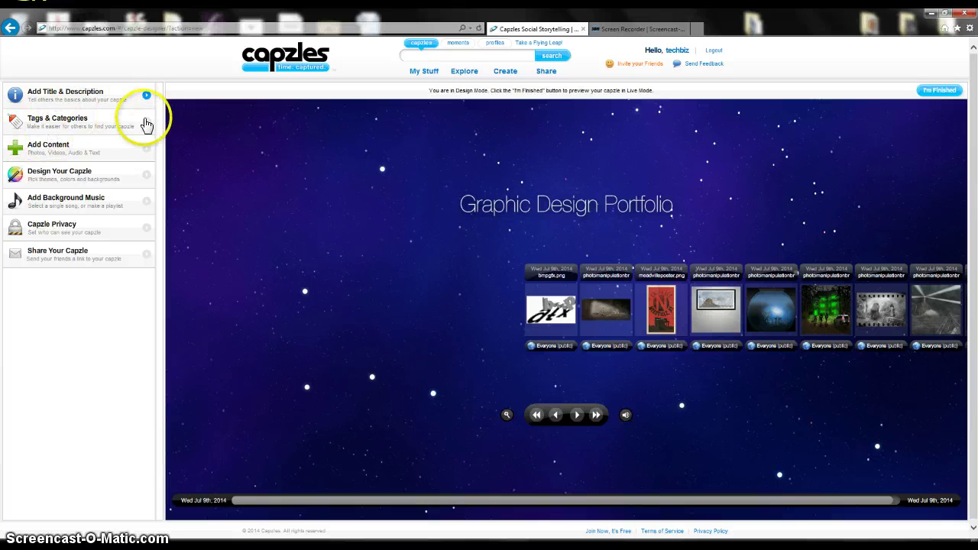
click(107, 176)
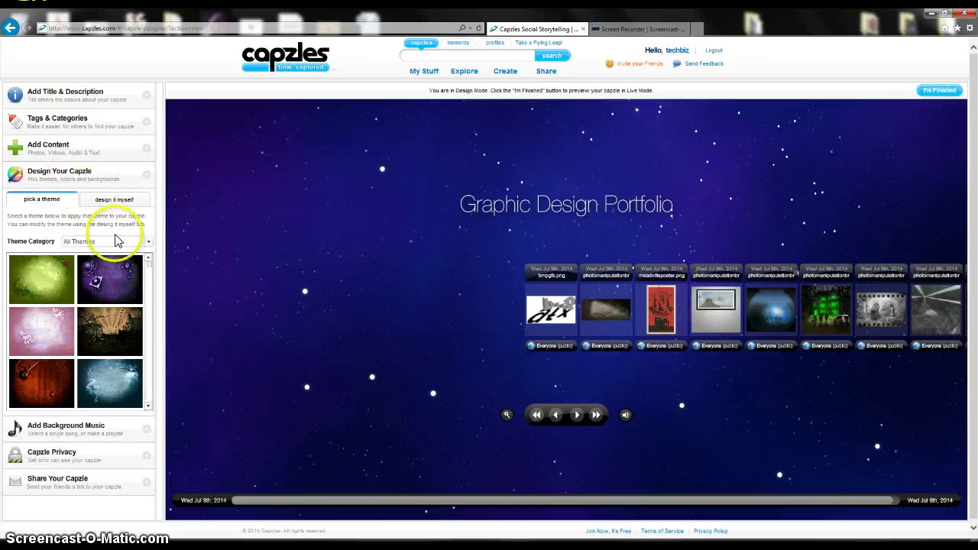
Replace the starry background with the blue-wave theme from the ready-made themes
click(106, 202)
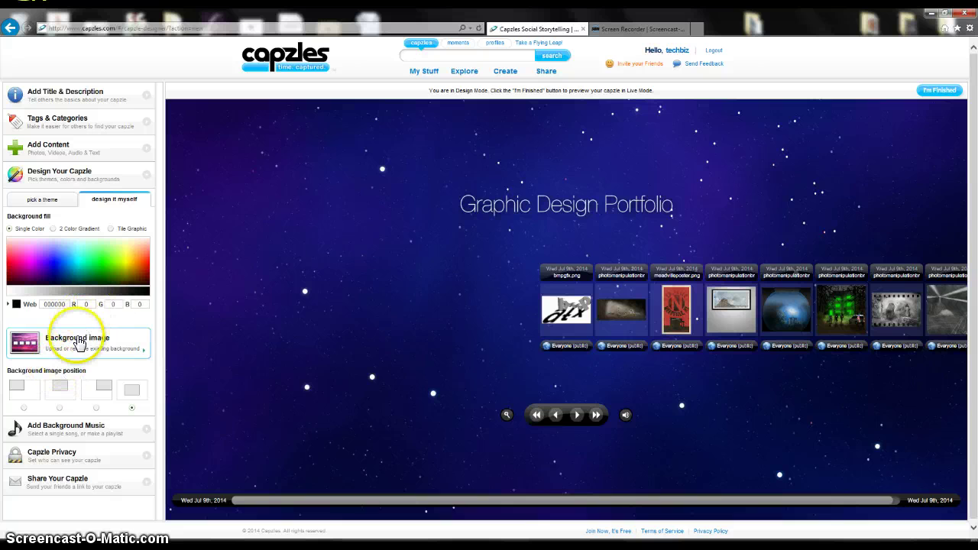
click(25, 200)
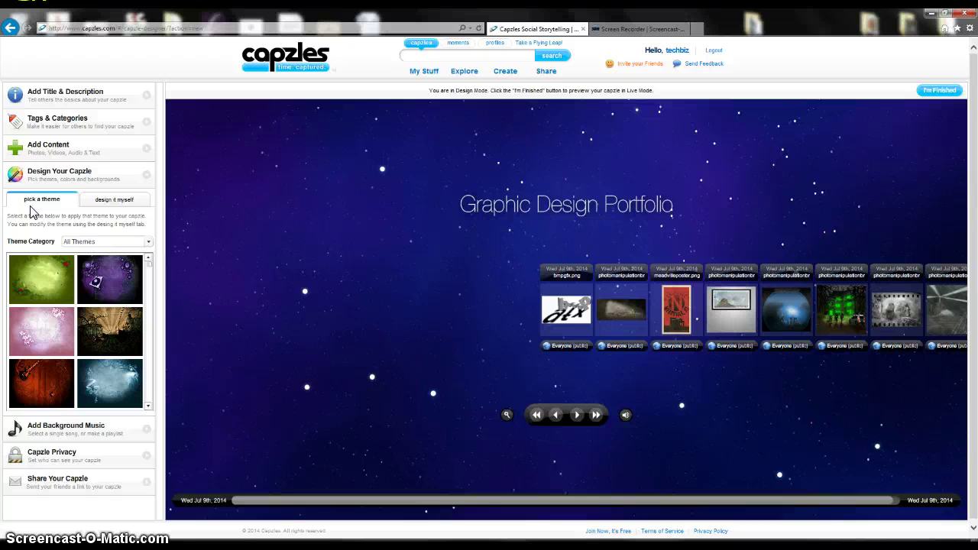
click(198, 123)
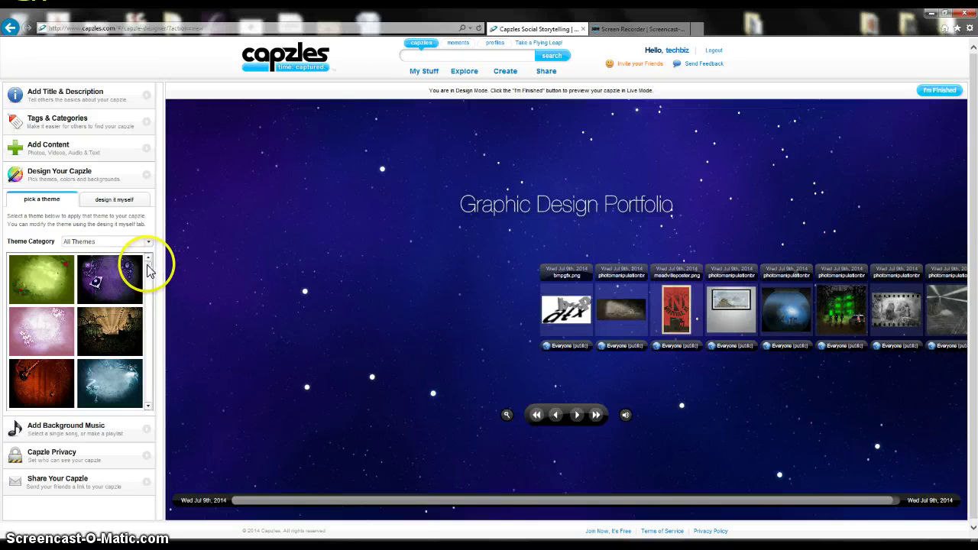
scroll(148, 274, down, 3)
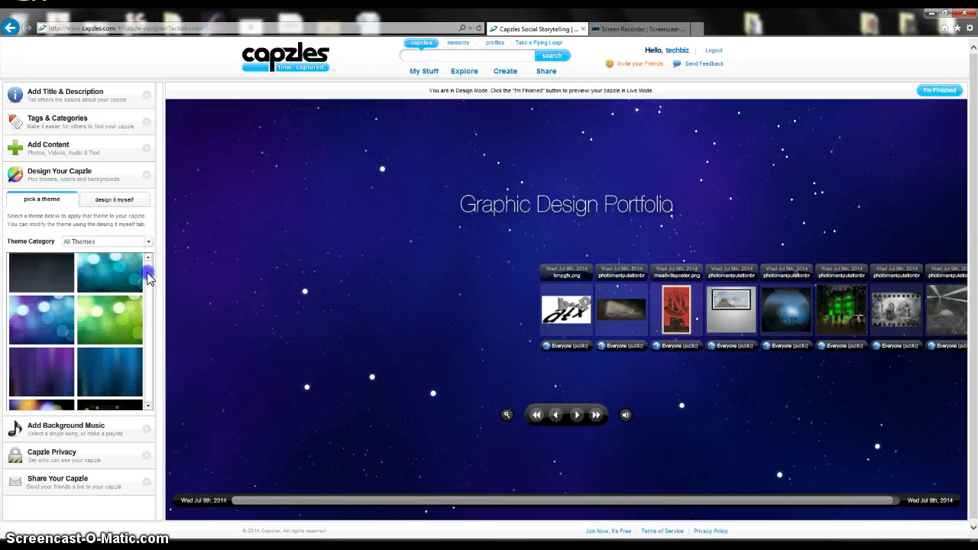
drag(147, 275, 152, 285)
click(41, 287)
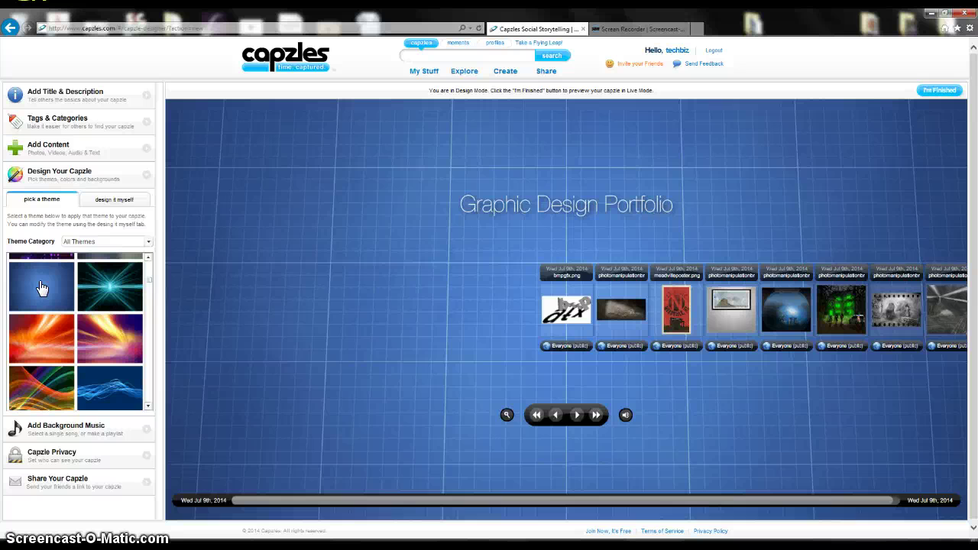
click(123, 405)
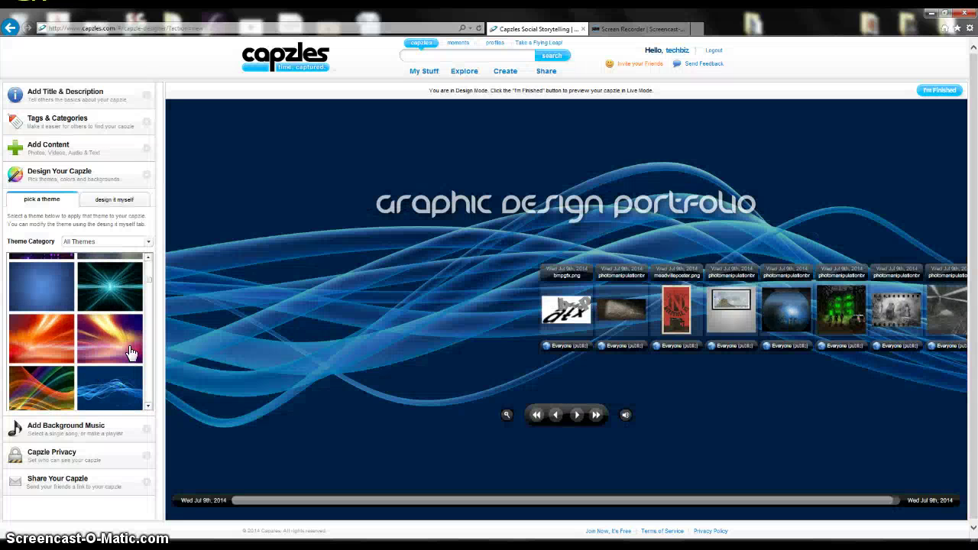
click(80, 326)
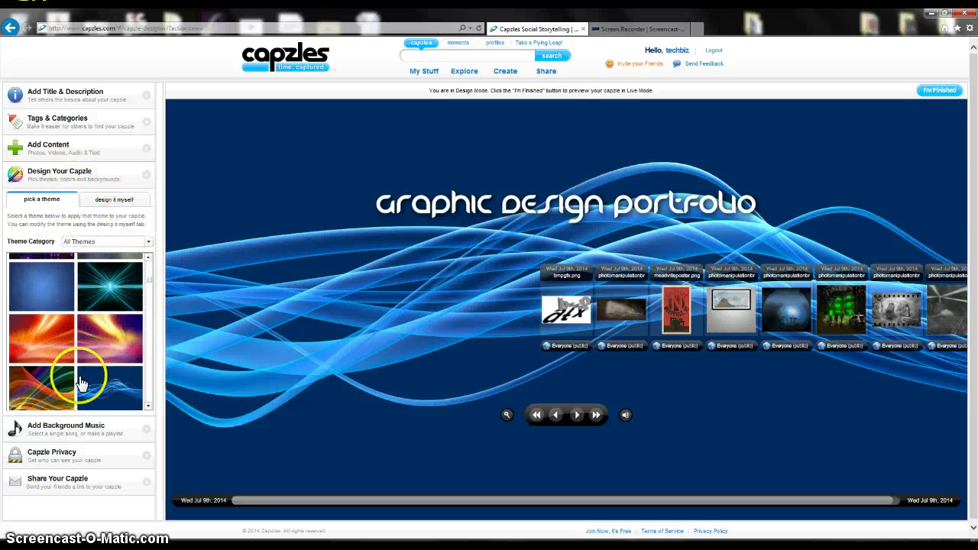
click(80, 181)
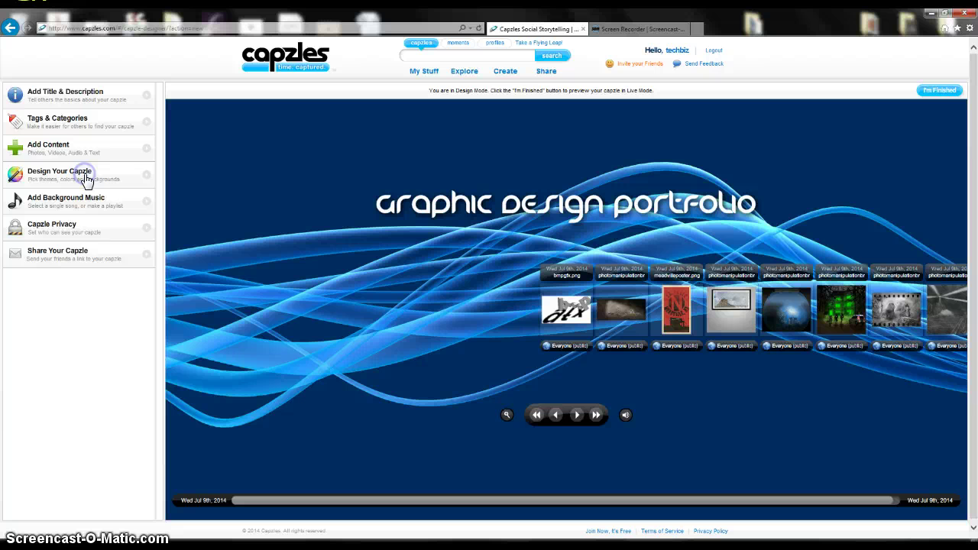
Retitle the meadvilleposter moment 'promotional poster' and tag it 'poster'
click(49, 149)
click(49, 149)
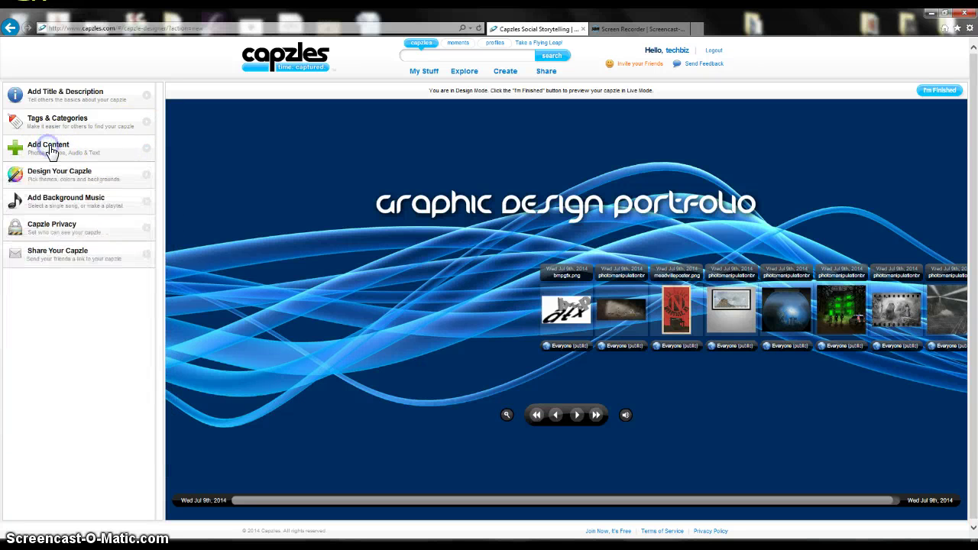
click(673, 306)
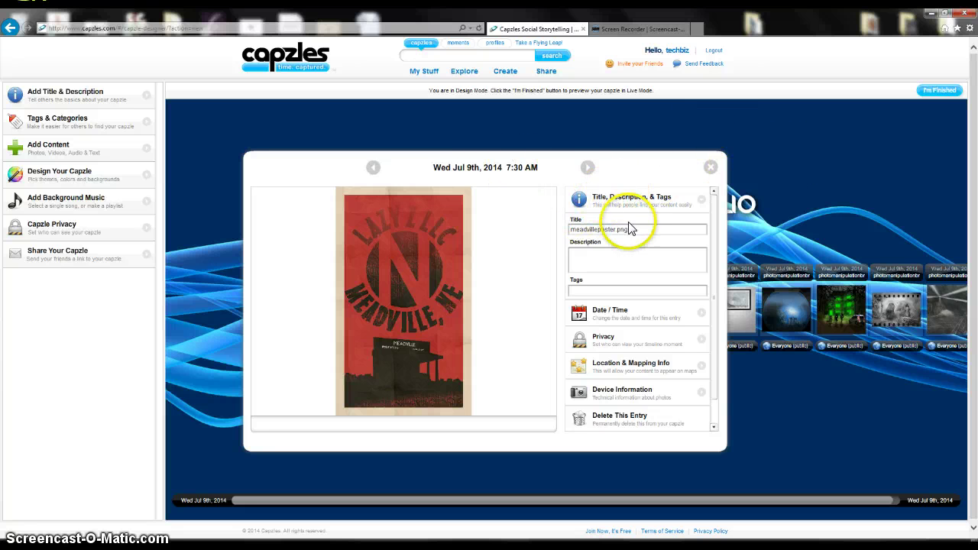
drag(620, 224, 466, 203)
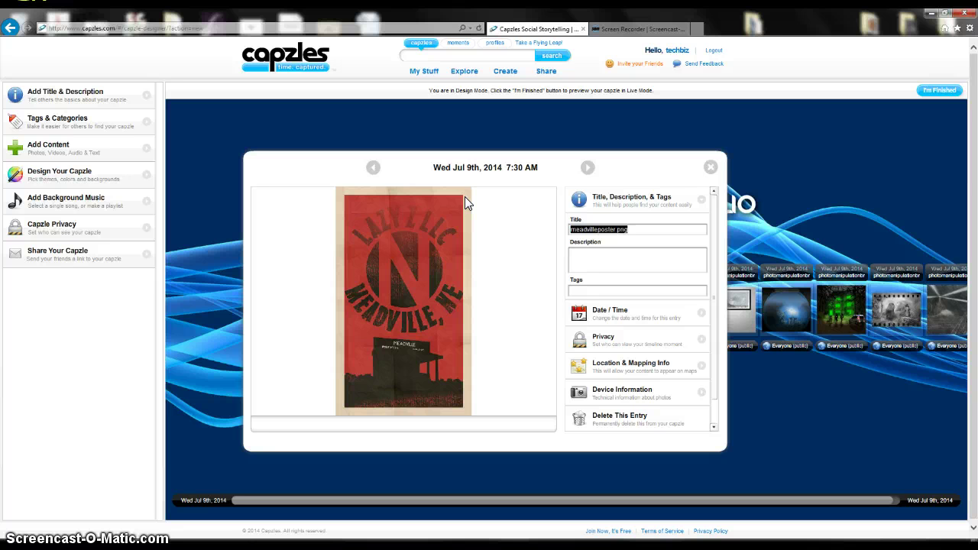
text(promotional poster)
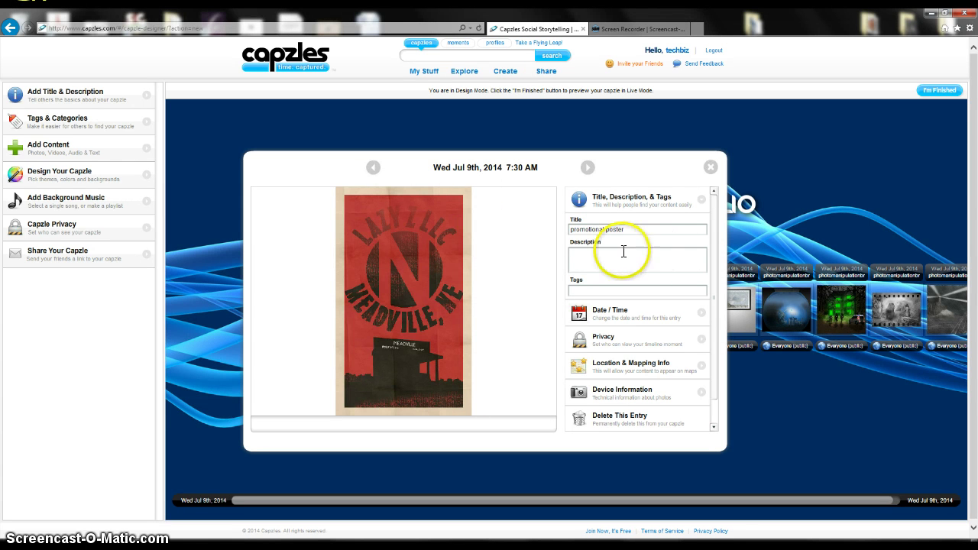
click(623, 251)
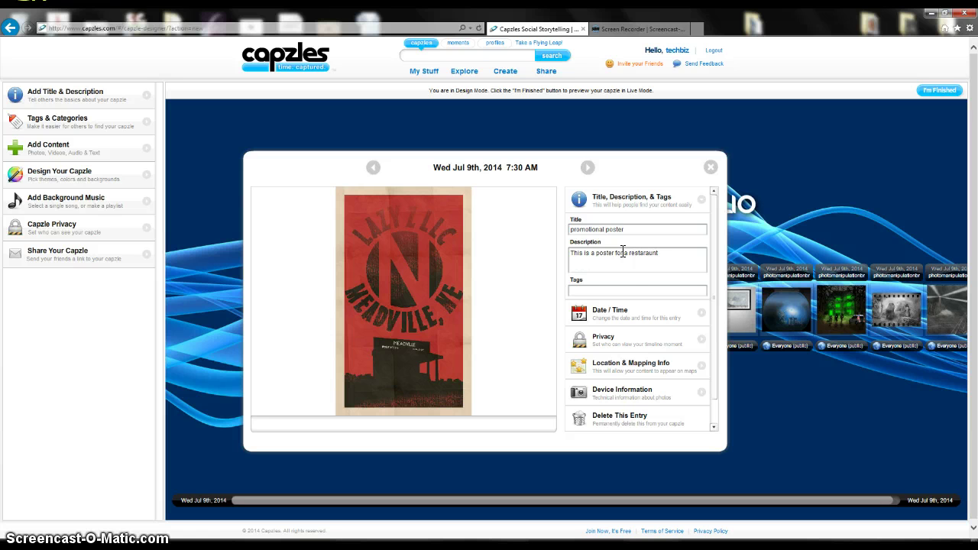
click(602, 291)
click(710, 168)
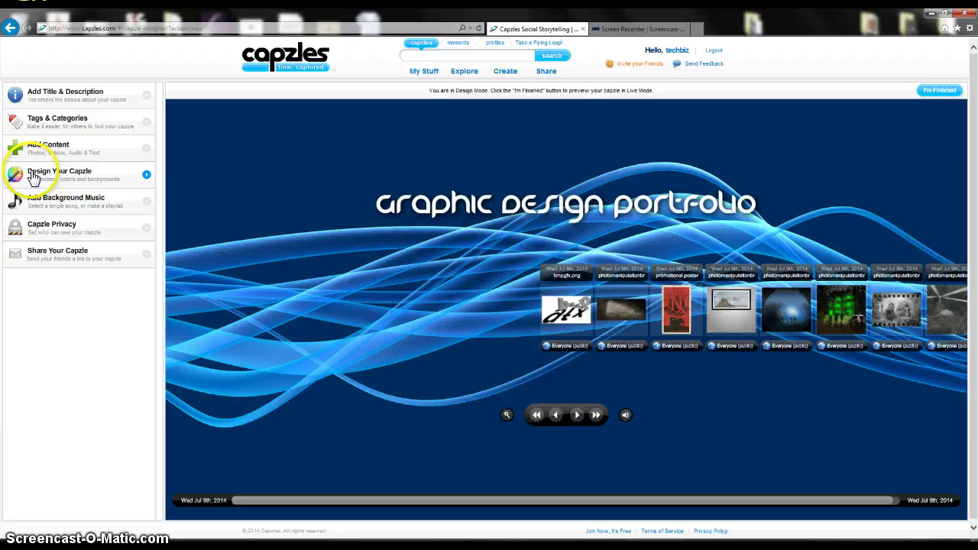
Upload Kai_Engel_-_01_-_Waking_Stars.mp3 as the capzle's background music
click(61, 200)
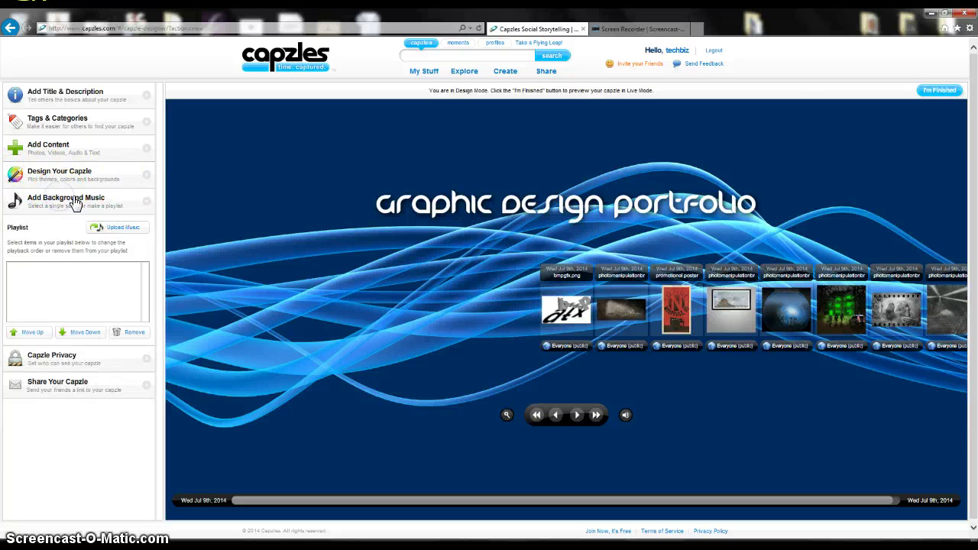
click(122, 227)
click(330, 217)
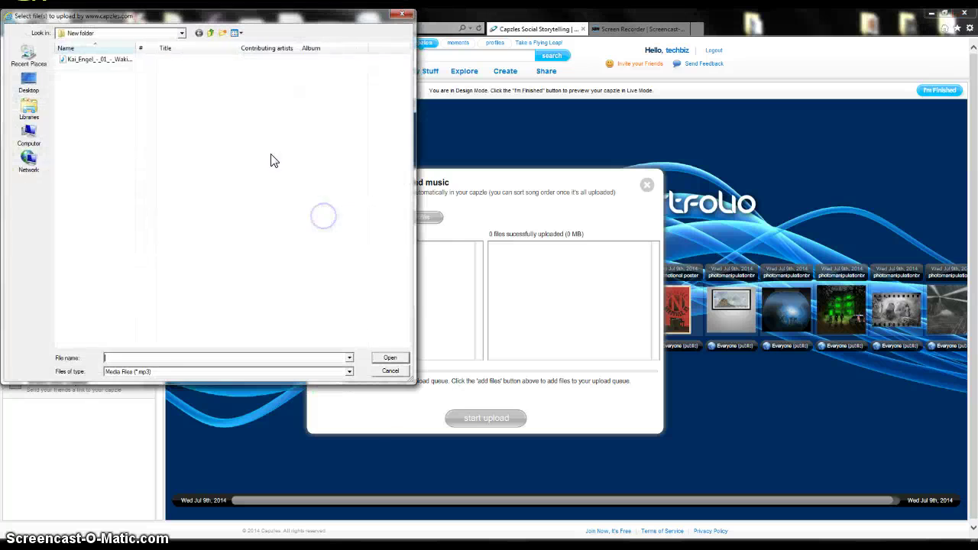
double_click(80, 59)
click(480, 420)
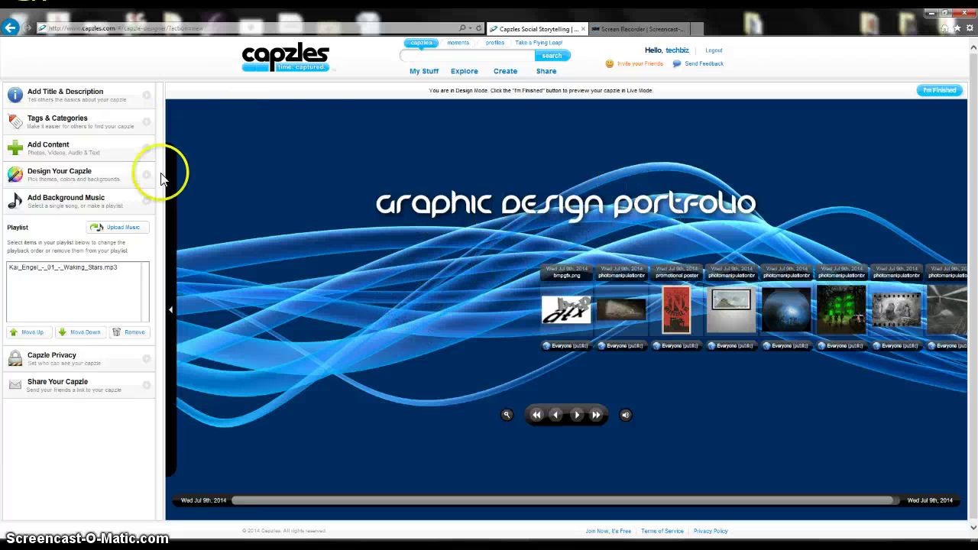
Leave both current and new-upload privacy levels at Everyone (public) in Capzle Privacy
click(146, 203)
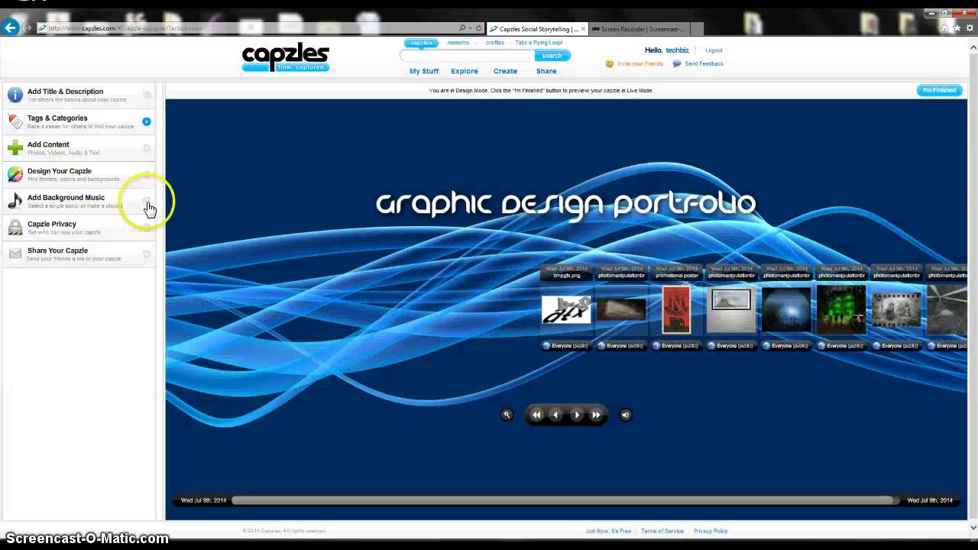
click(46, 224)
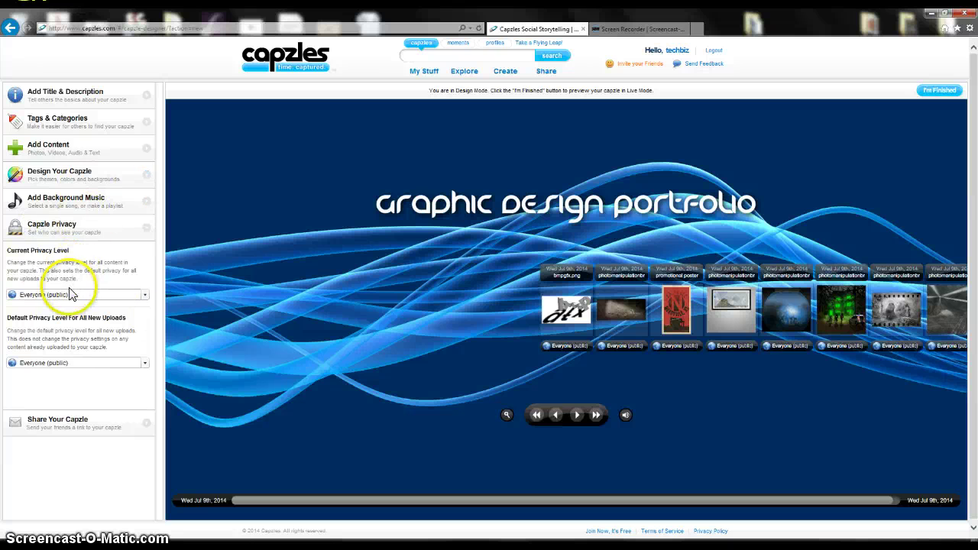
click(146, 296)
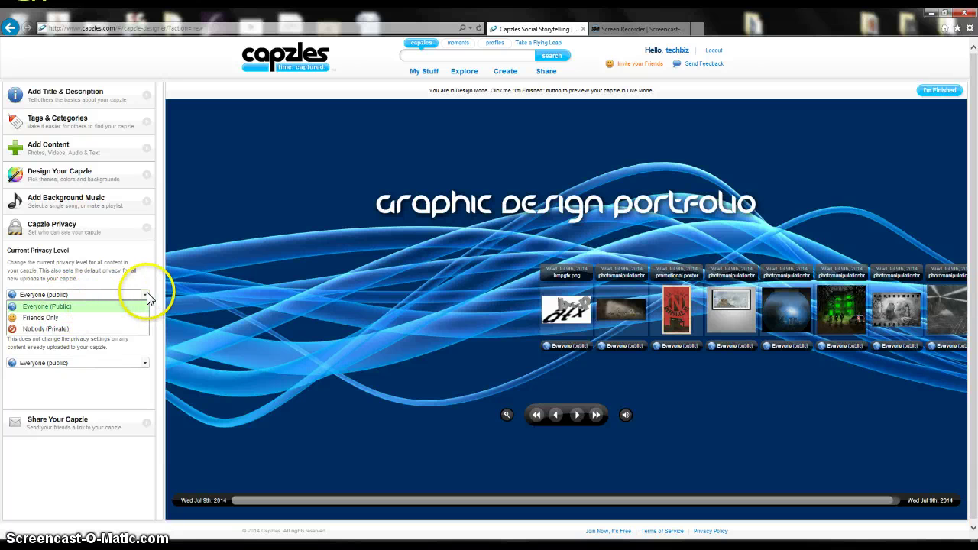
click(146, 295)
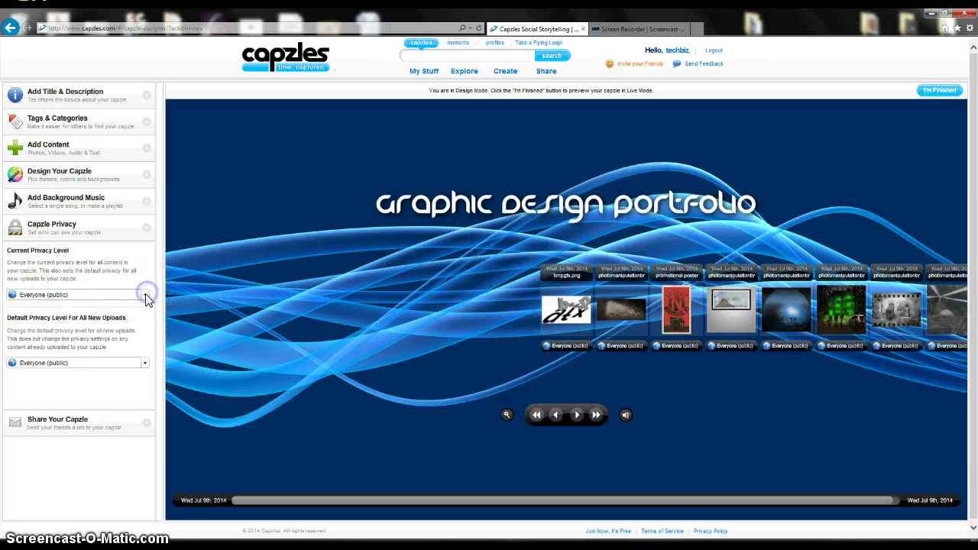
click(144, 363)
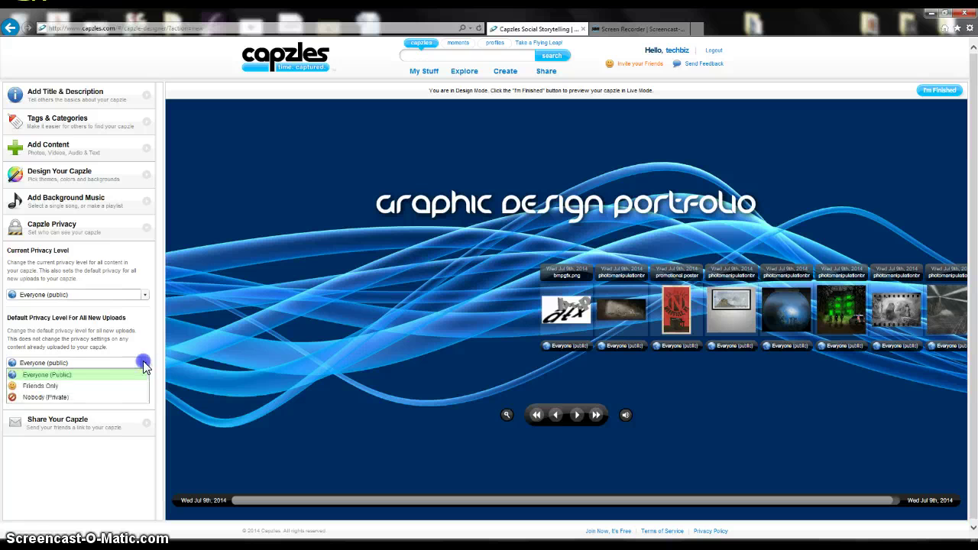
click(143, 361)
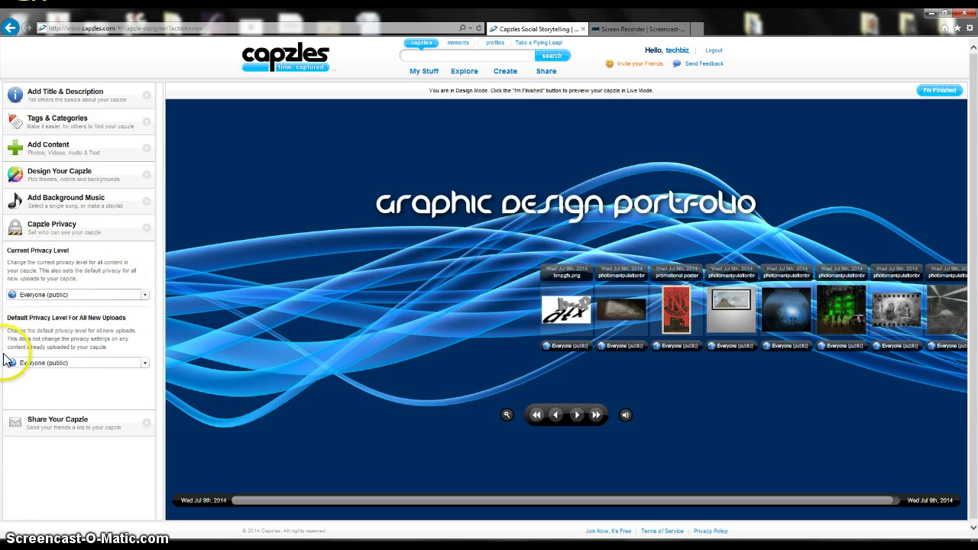
Finish the capzle, check its share link, and view the published ten-moment portfolio page
click(938, 93)
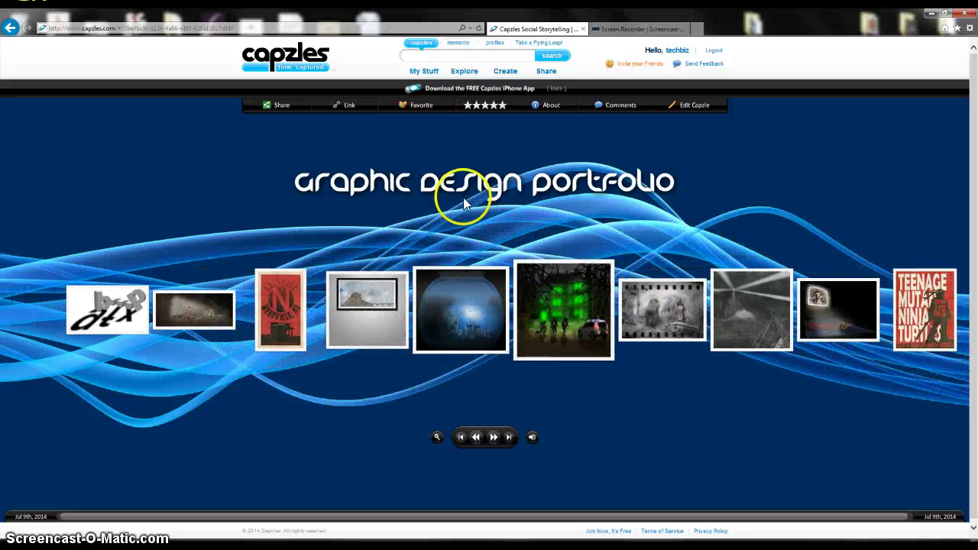
click(352, 107)
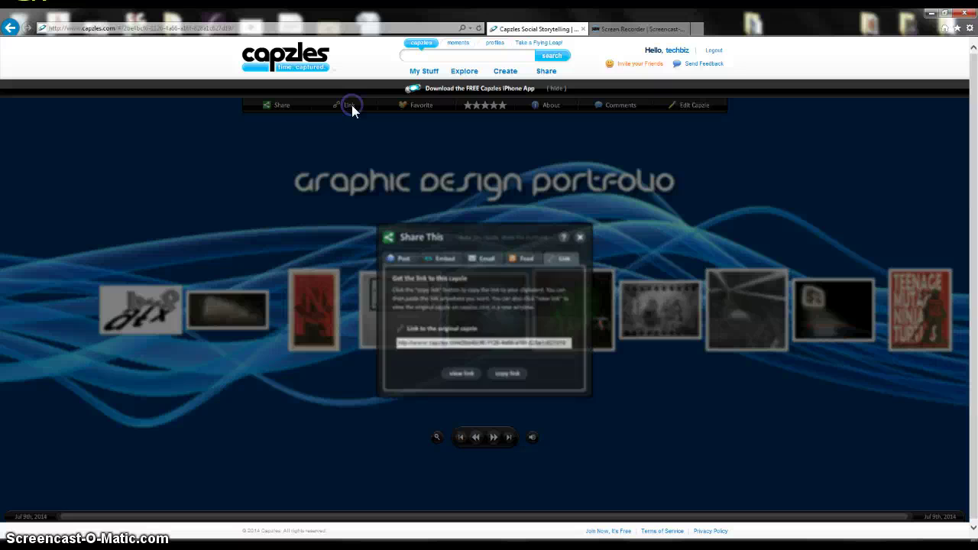
click(580, 237)
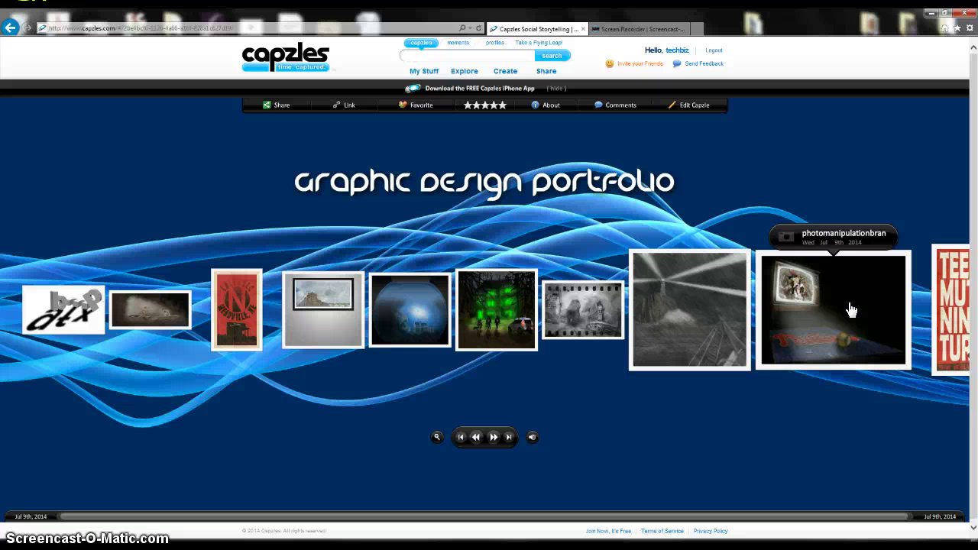
click(817, 267)
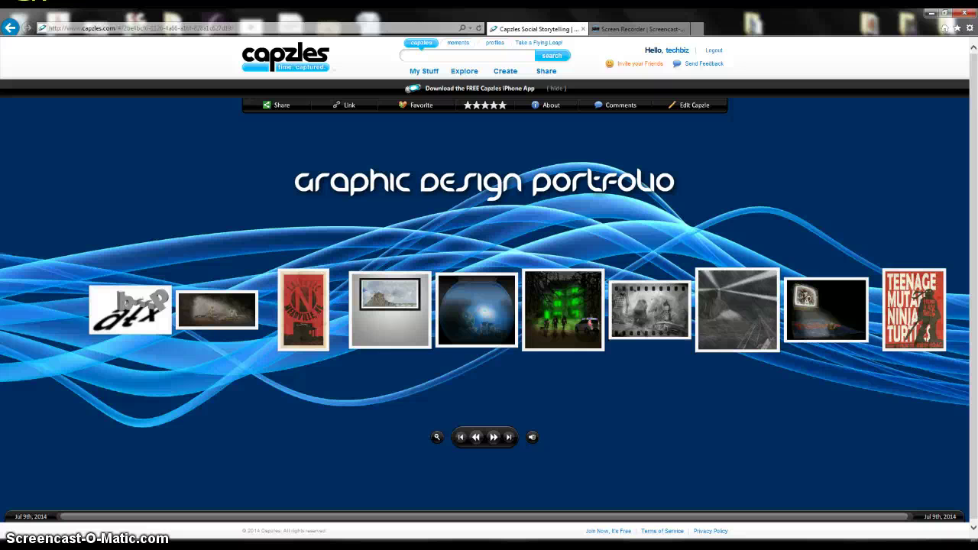
click(328, 20)
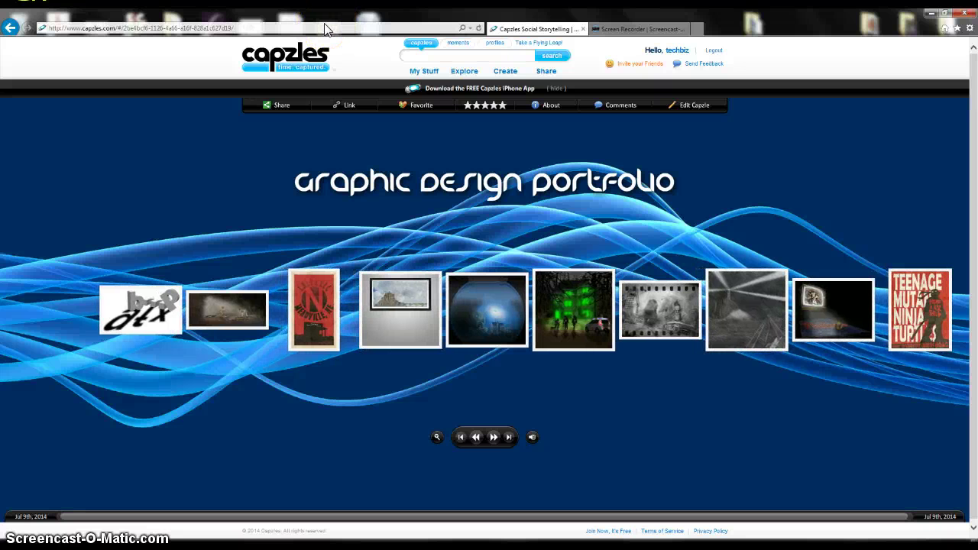
click(319, 25)
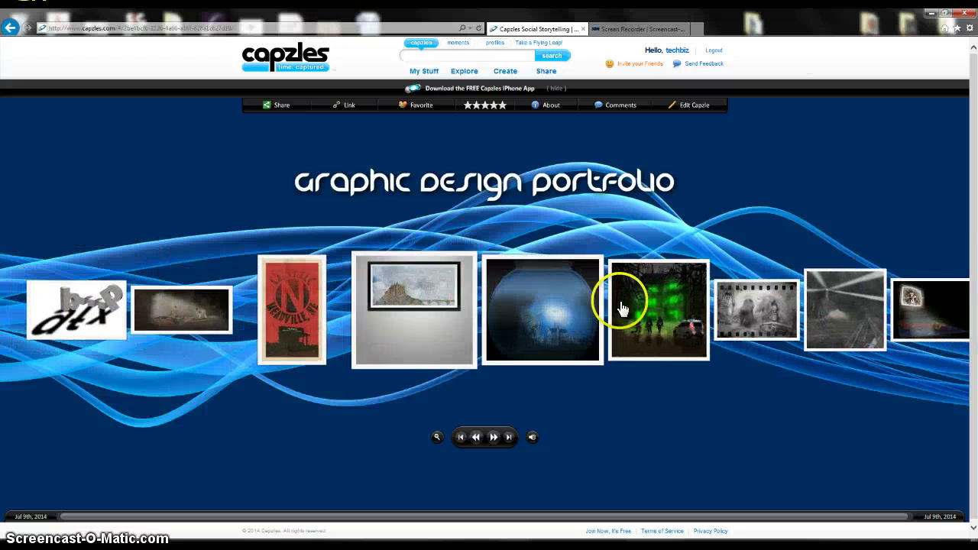
click(260, 317)
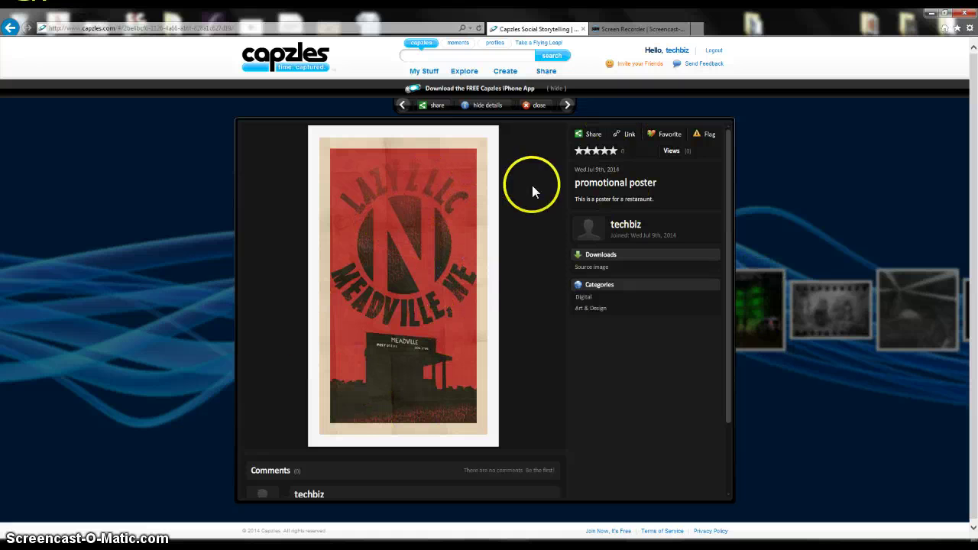
click(531, 107)
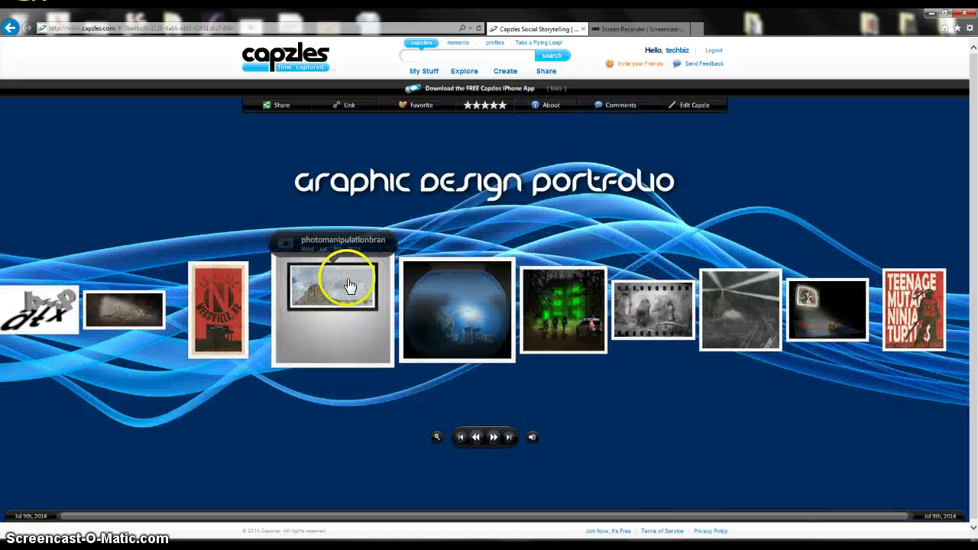
click(355, 284)
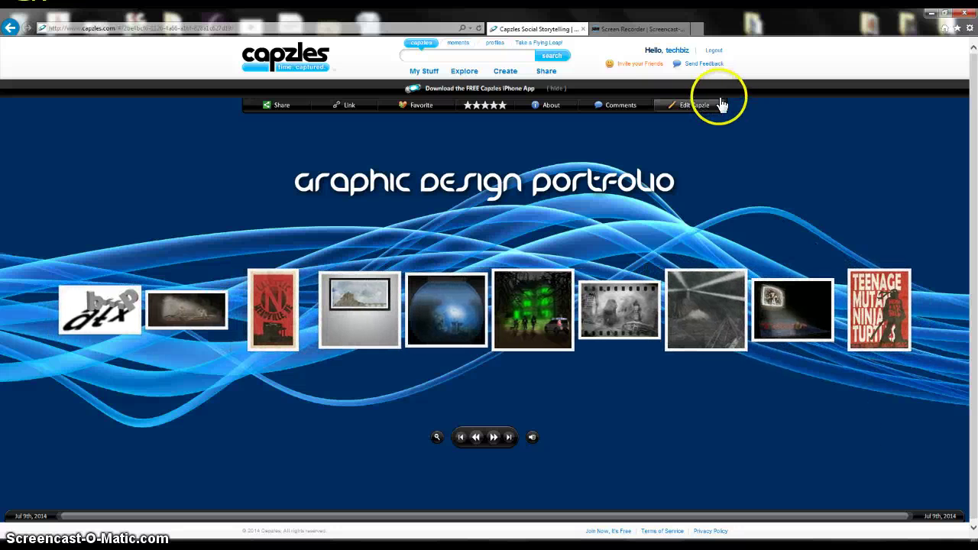
Return to the capzle editor, then go to the account's profile page listing Graphic Design Portfolio
click(694, 110)
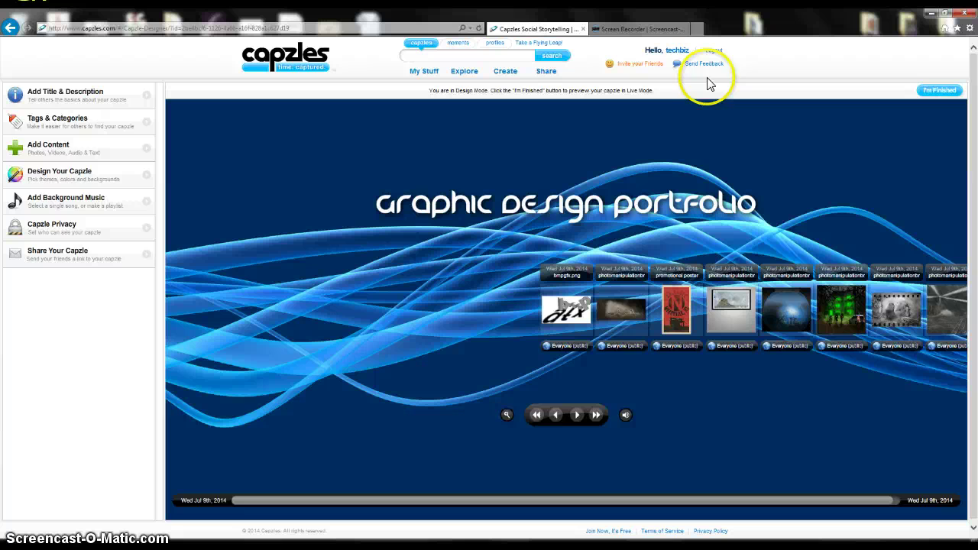
click(673, 52)
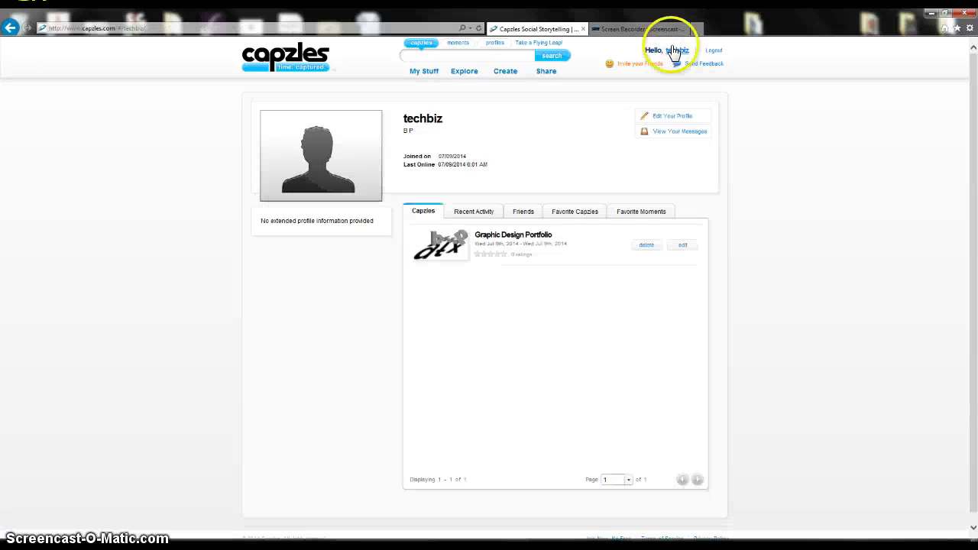